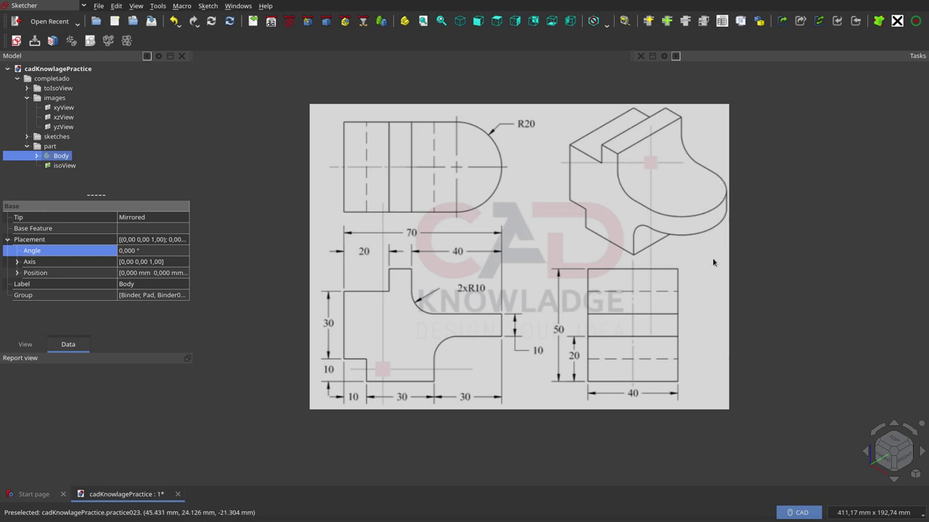
{"action": "left_click", "coordinate": [64, 165]}
{"action": "key", "text": "space"}
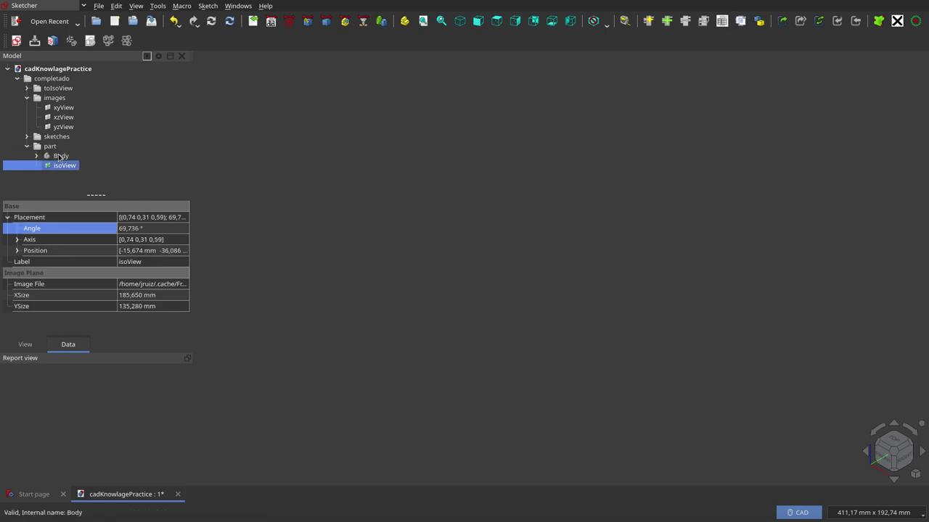
{"action": "key", "text": "space"}
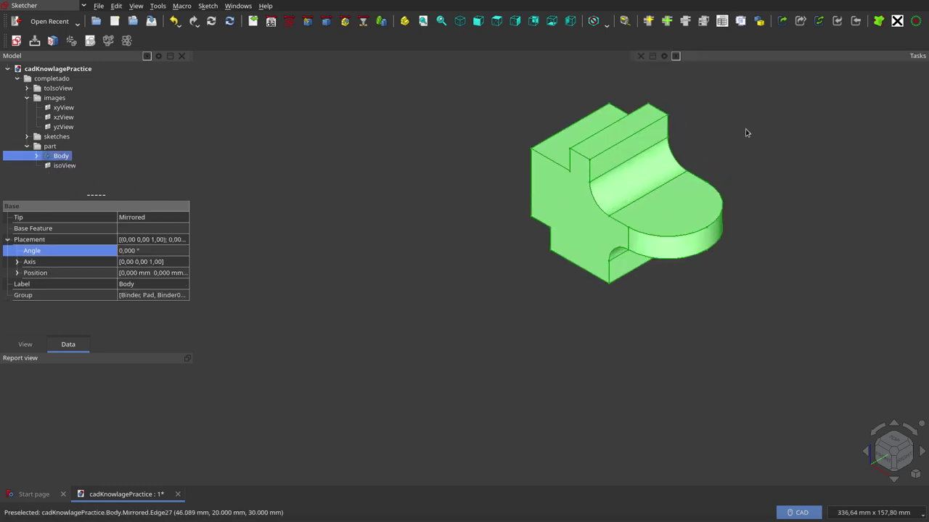
{"action": "scroll", "coordinate": [746, 131], "scroll_direction": "up", "scroll_amount": 5}
{"action": "left_click", "coordinate": [746, 131]}
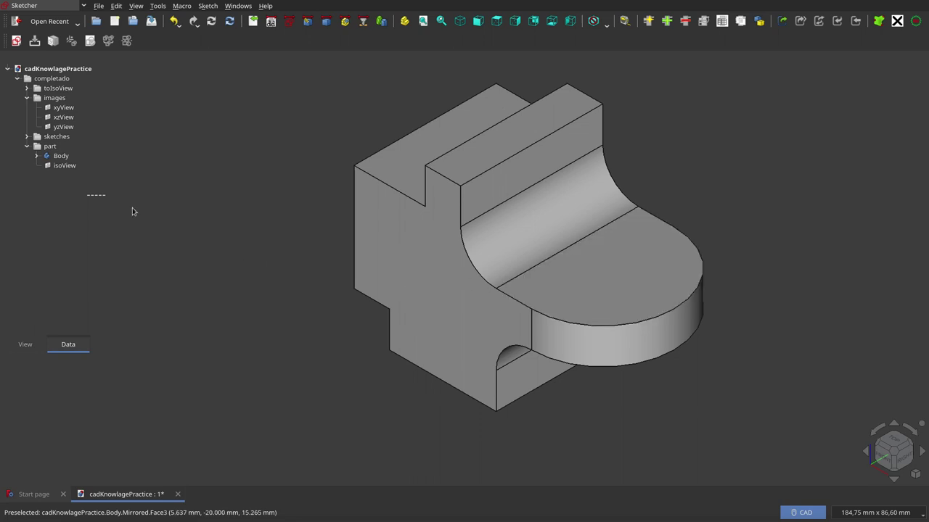
{"action": "left_click", "coordinate": [58, 155]}
{"action": "key", "text": "space"}
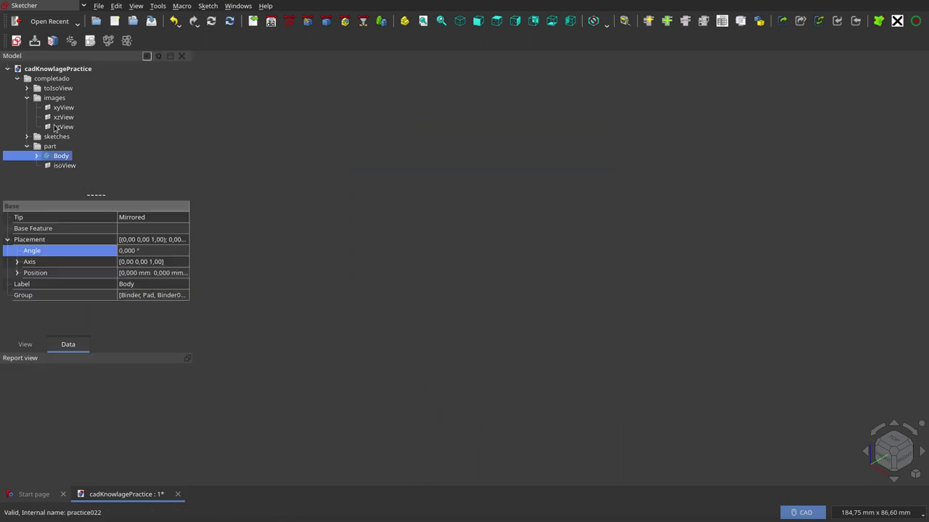
{"action": "left_click", "coordinate": [64, 107]}
{"action": "key", "text": "space"}
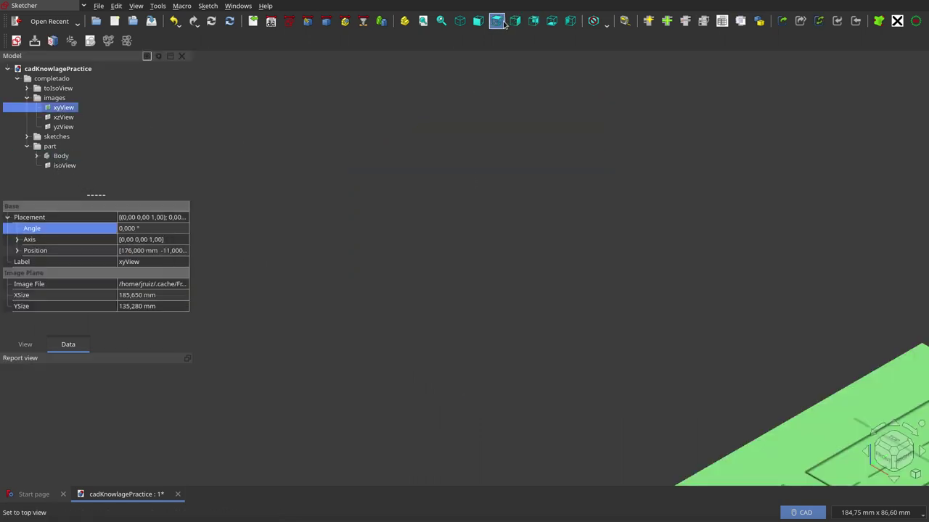
{"action": "left_click", "coordinate": [497, 21]}
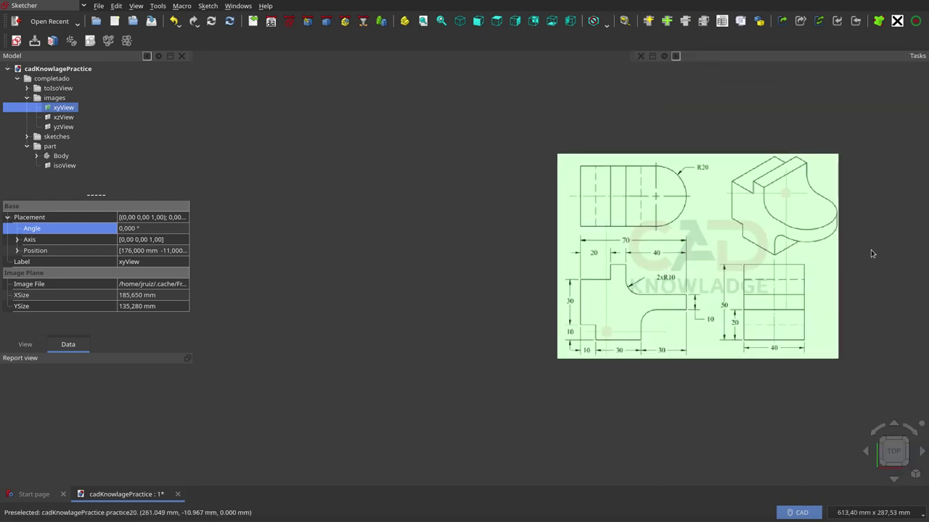
{"action": "scroll", "coordinate": [900, 253], "scroll_direction": "up", "scroll_amount": 1}
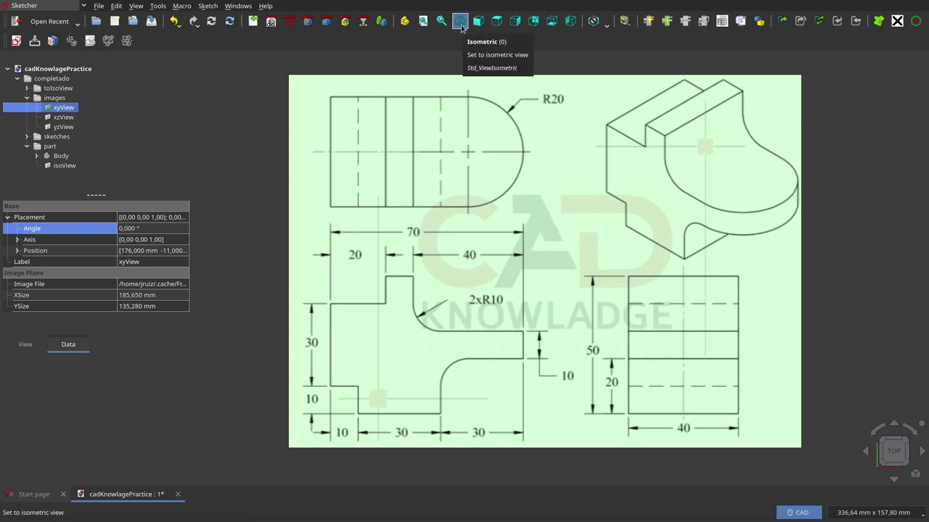
{"action": "left_click", "coordinate": [459, 22]}
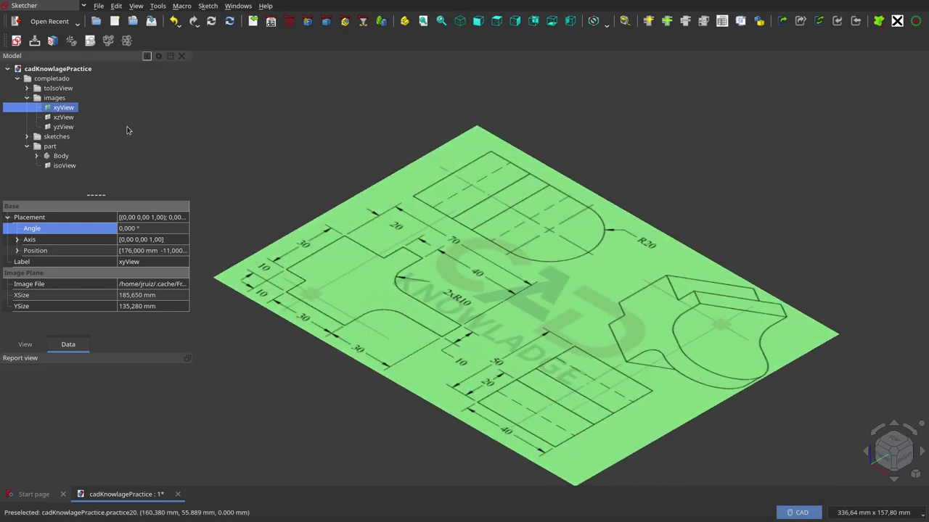
{"action": "left_click", "coordinate": [61, 156]}
{"action": "key", "text": "space"}
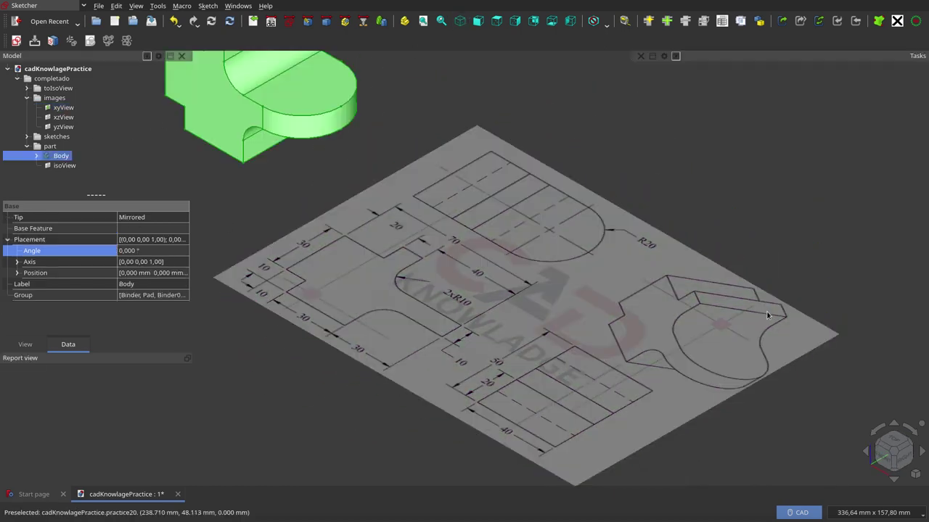
{"action": "scroll", "coordinate": [766, 312], "scroll_direction": "down", "scroll_amount": 4}
{"action": "scroll", "coordinate": [766, 312], "scroll_direction": "up", "scroll_amount": 2}
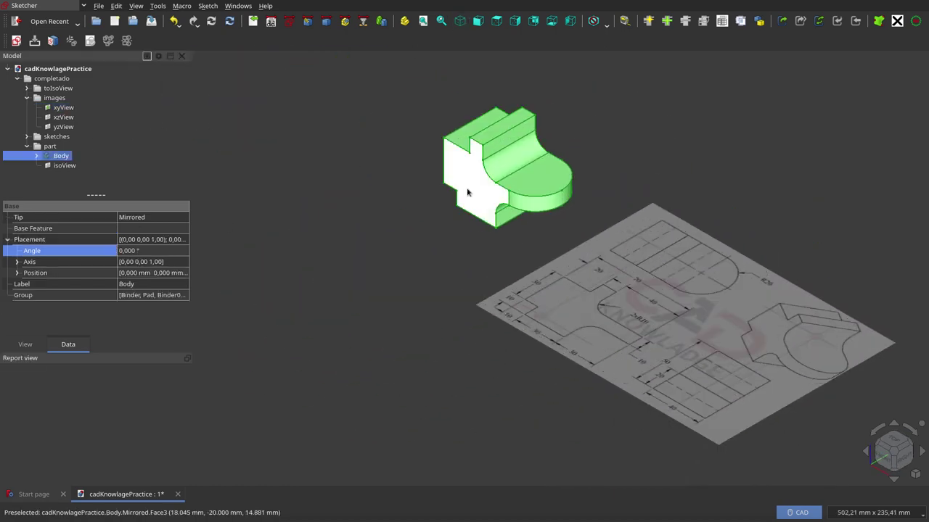
{"action": "left_click", "coordinate": [65, 166]}
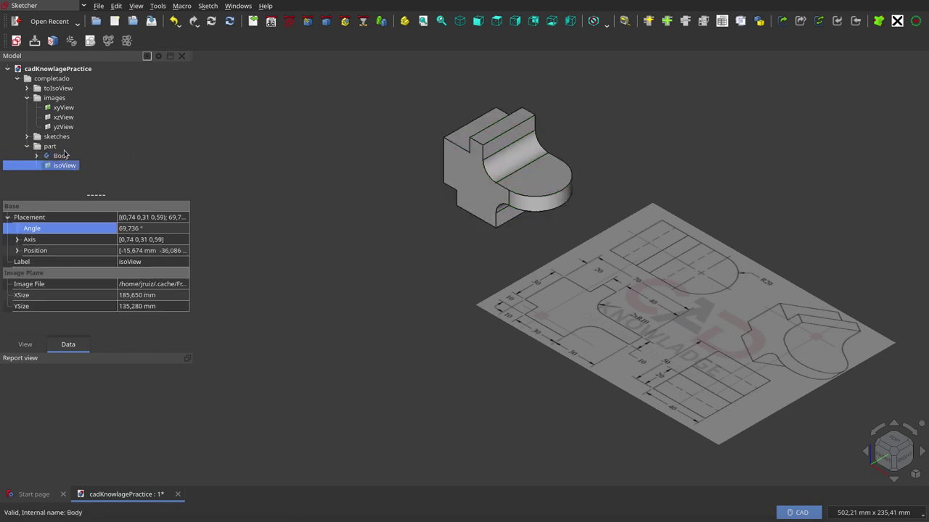
{"action": "key", "text": "space"}
{"action": "left_click", "coordinate": [64, 107]}
{"action": "key", "text": "space"}
{"action": "scroll", "coordinate": [762, 210], "scroll_direction": "down", "scroll_amount": 2}
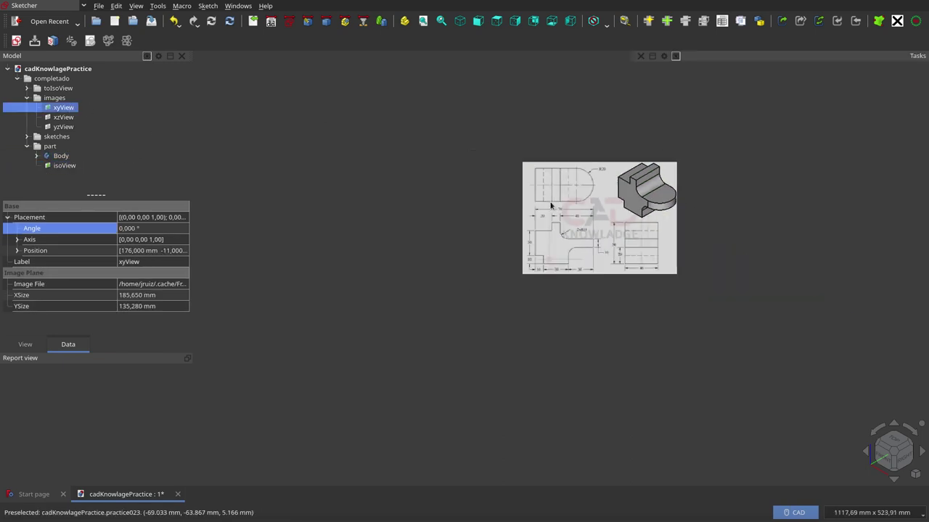
{"action": "scroll", "coordinate": [658, 202], "scroll_direction": "up", "scroll_amount": 1}
{"action": "scroll", "coordinate": [658, 201], "scroll_direction": "up", "scroll_amount": 2}
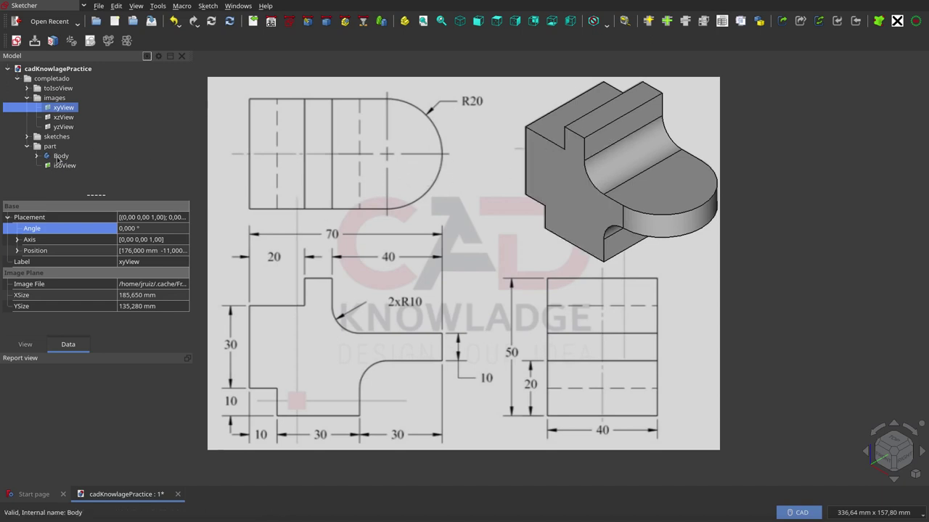
{"action": "left_click", "coordinate": [57, 156]}
{"action": "key", "text": "space"}
{"action": "key", "text": "space"}
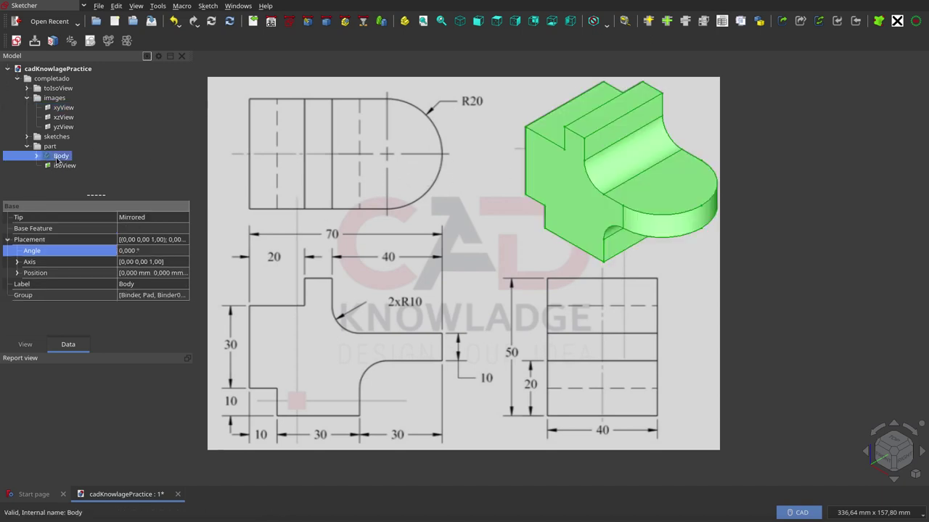
{"action": "key", "text": "space"}
{"action": "key", "text": "space"}
{"action": "key", "text": "space"}
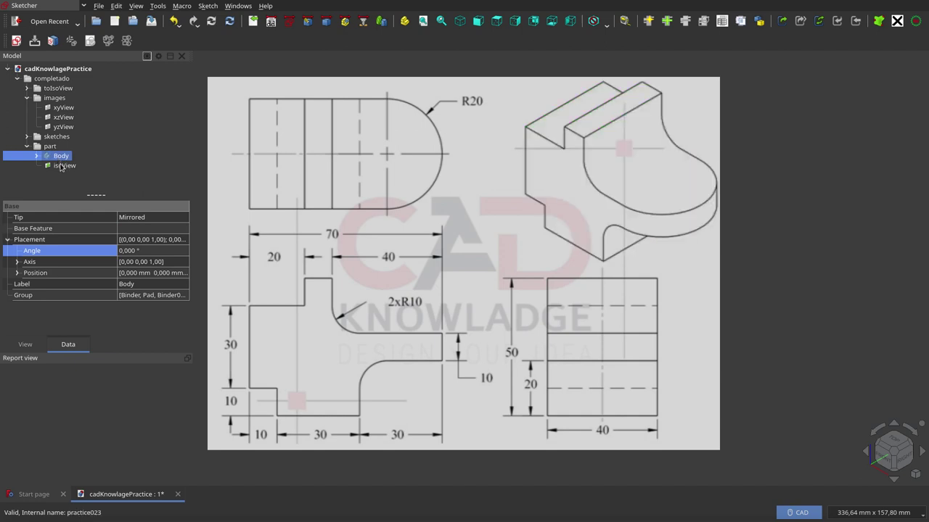
{"action": "left_click", "coordinate": [62, 166]}
{"action": "key", "text": "space"}
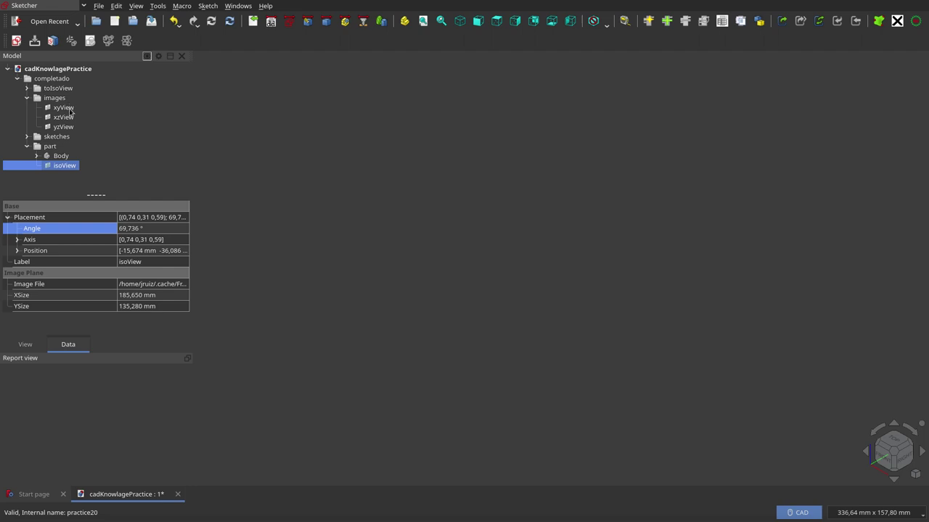
- Paste a copy of the xyView image plane at the tree root and rename it ISO
{"action": "left_click", "coordinate": [64, 109]}
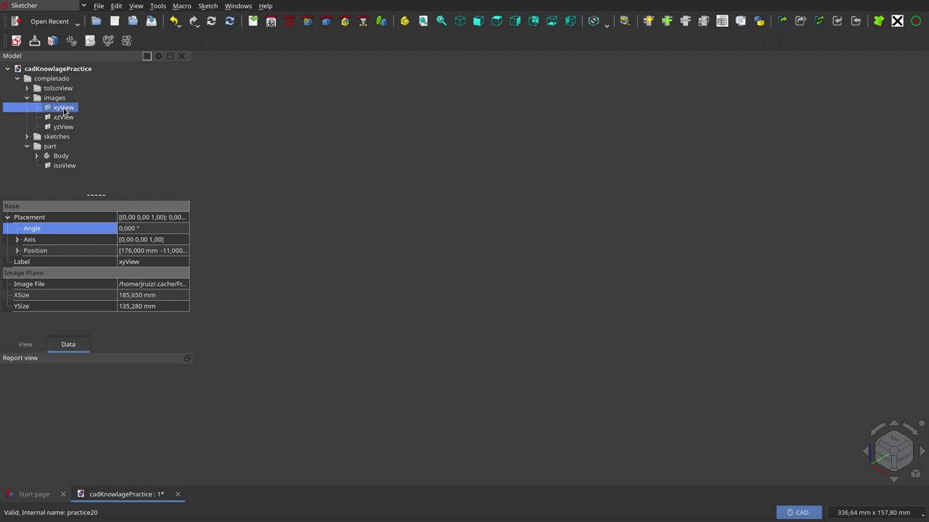
{"action": "key", "text": "ctrl+v"}
{"action": "left_click", "coordinate": [48, 177]}
{"action": "left_click", "coordinate": [137, 262]}
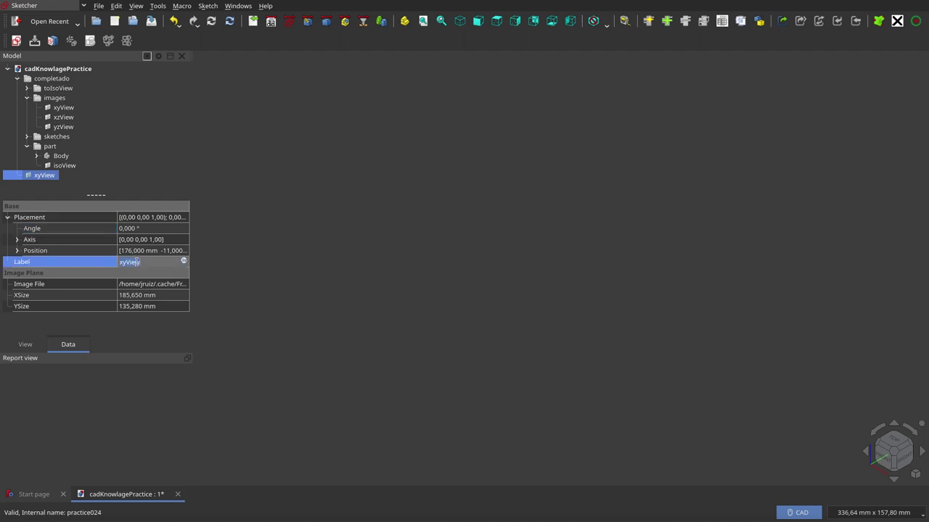
{"action": "type", "text": "ISO"}
{"action": "key", "text": "Return"}
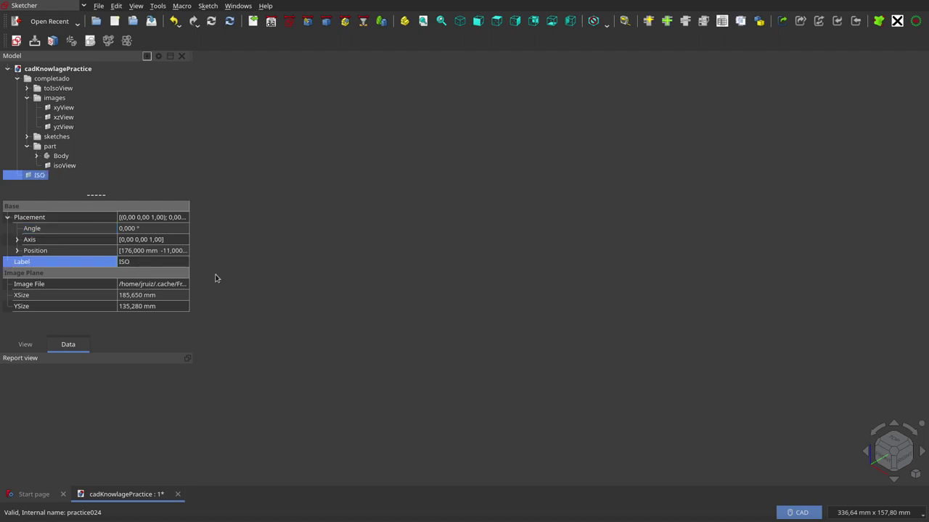
- Make the ISO image plane visible and view it from the top
{"action": "left_click", "coordinate": [460, 324]}
{"action": "left_click", "coordinate": [38, 175]}
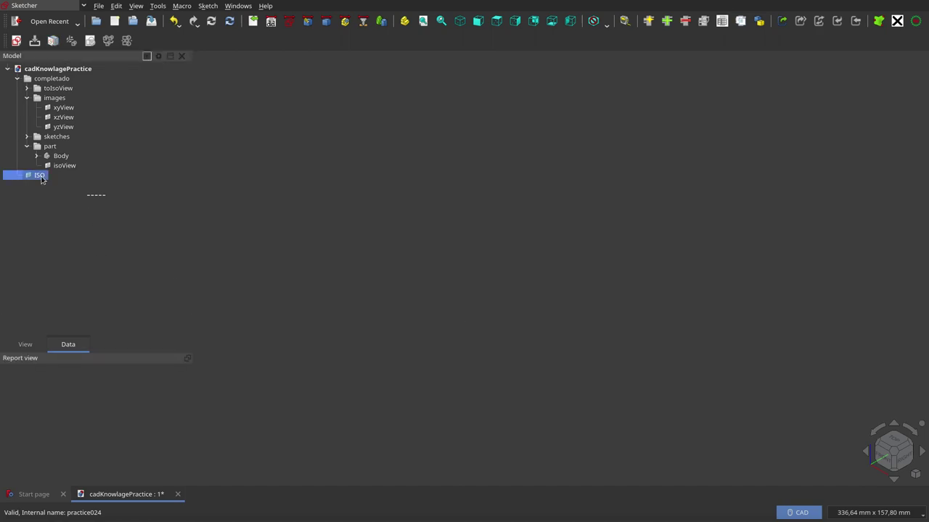
{"action": "key", "text": "space"}
{"action": "left_click", "coordinate": [496, 21]}
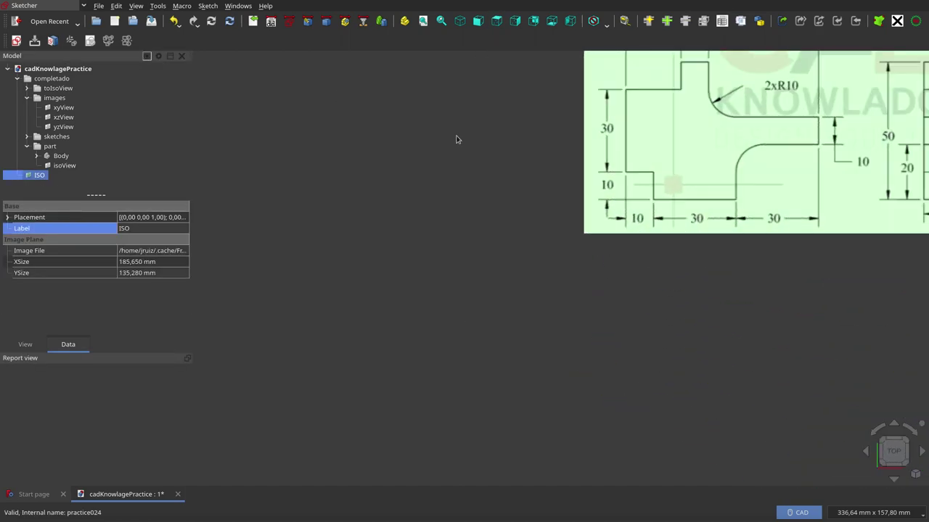
- Fit the whole drawing into the view with V, F, then hide the ISO plane
{"action": "key", "text": "v"}
{"action": "key", "text": "f"}
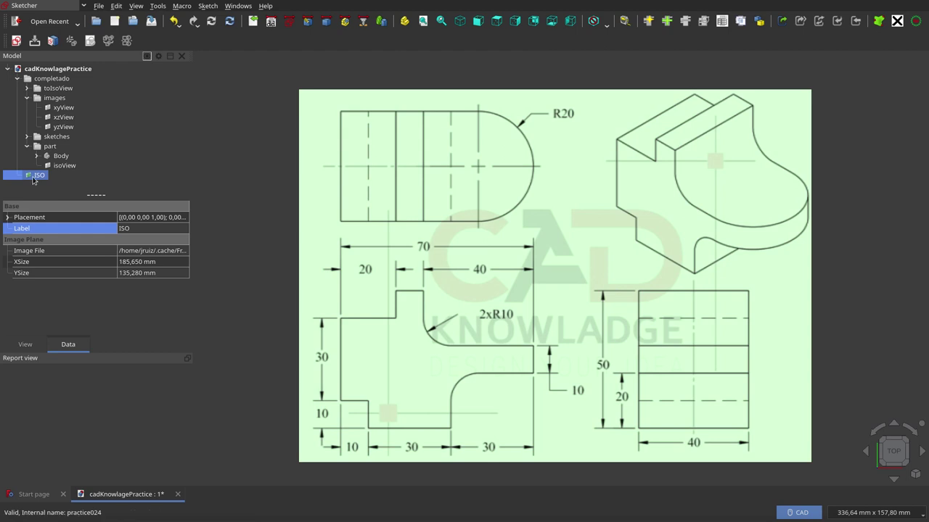
{"action": "key", "text": "space"}
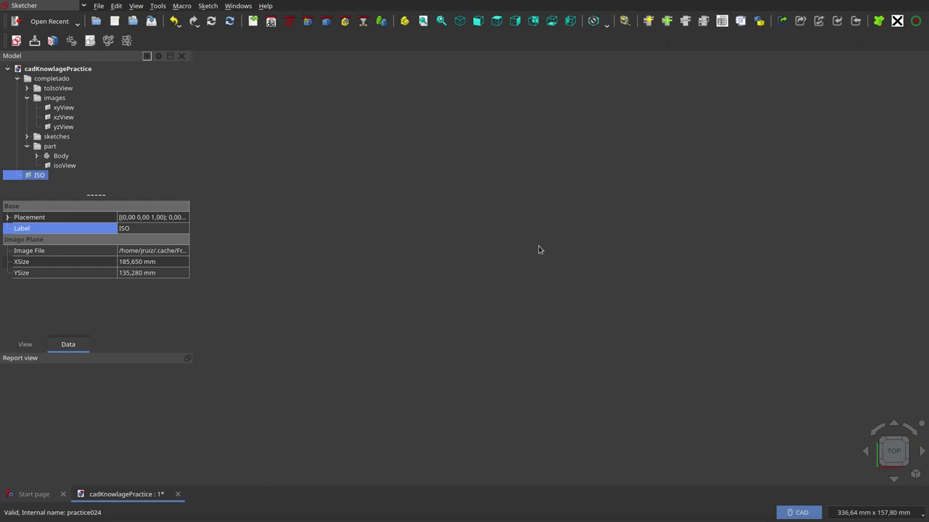
- Show the origin axis cross and inspect the scene from front, top and right views
{"action": "left_click", "coordinate": [481, 24]}
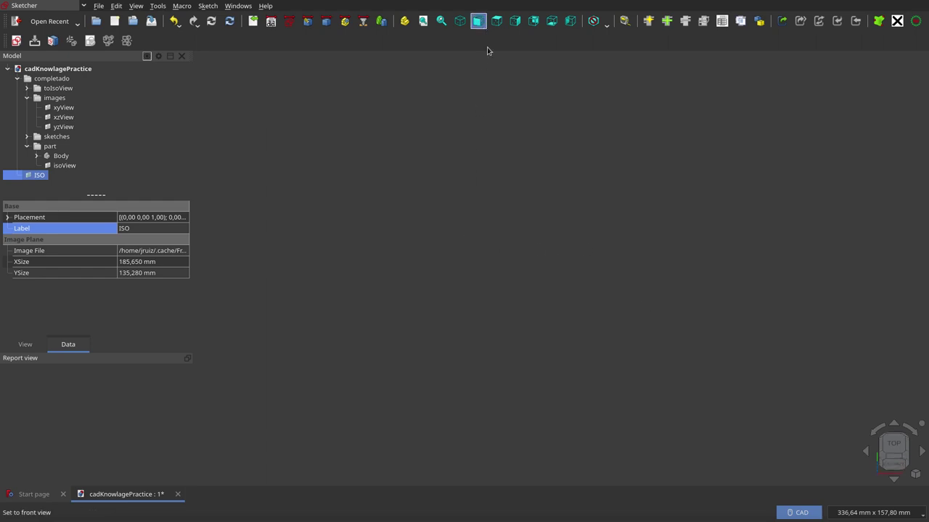
{"action": "left_click", "coordinate": [510, 256]}
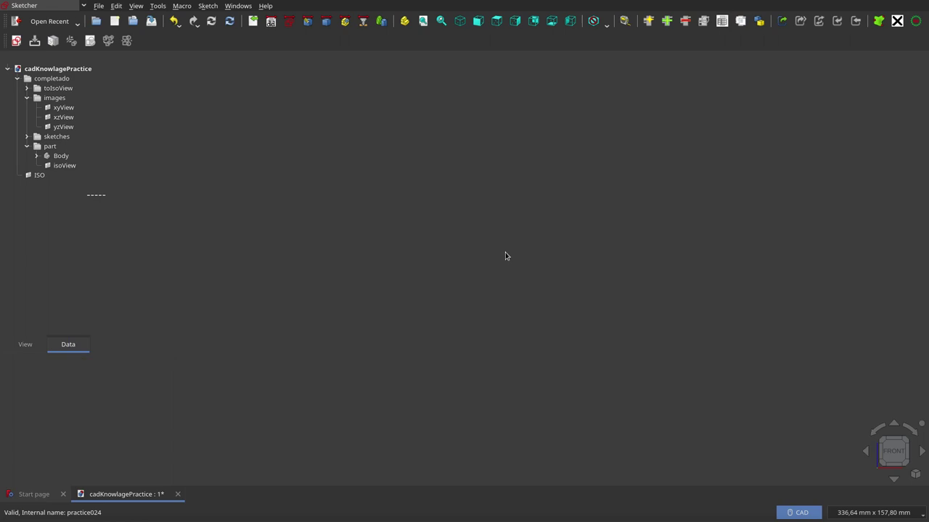
{"action": "key", "text": "2"}
{"action": "key", "text": "a"}
{"action": "key", "text": "c"}
{"action": "middle_click_drag", "start_coordinate": [476, 346], "coordinate": [455, 337]}
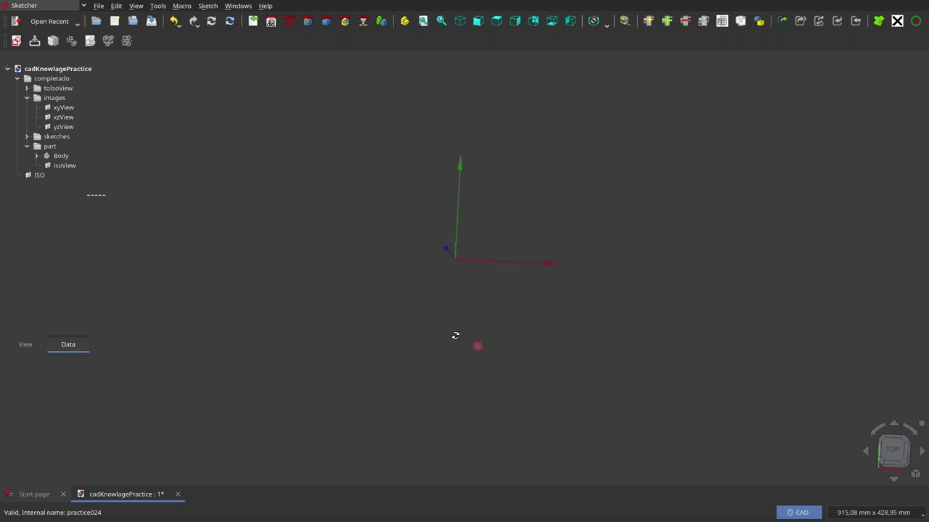
{"action": "left_click", "coordinate": [479, 24]}
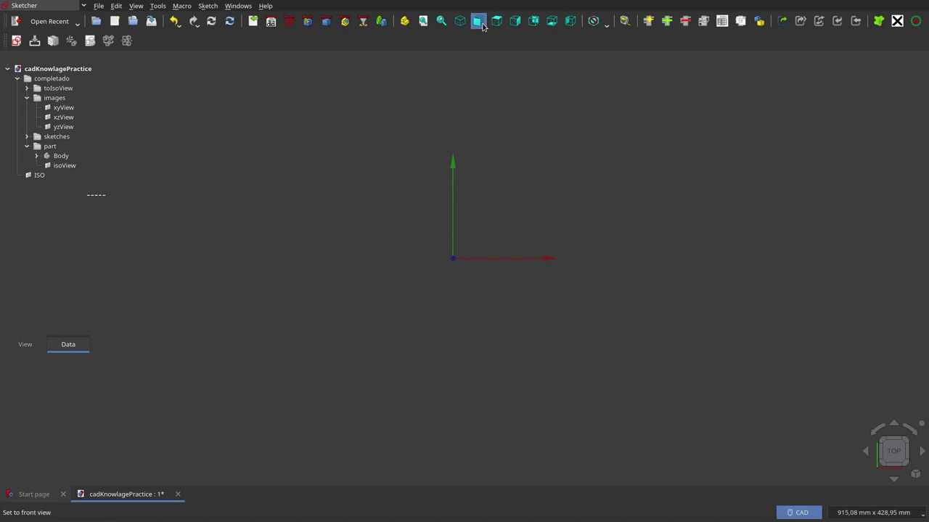
{"action": "left_click", "coordinate": [479, 22]}
{"action": "left_click", "coordinate": [515, 22]}
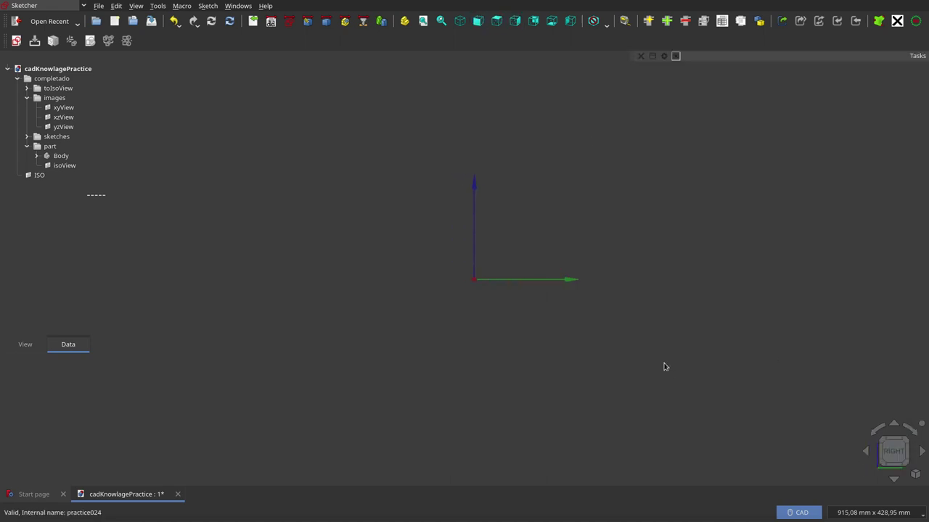
{"action": "mouse_move", "coordinate": [501, 307]}
{"action": "middle_mouse_down"}
{"action": "mouse_move", "coordinate": [392, 296]}
{"action": "mouse_move", "coordinate": [406, 290]}
{"action": "mouse_move", "coordinate": [446, 312]}
{"action": "mouse_move", "coordinate": [487, 311]}
{"action": "mouse_move", "coordinate": [504, 302]}
{"action": "mouse_move", "coordinate": [517, 273]}
{"action": "mouse_move", "coordinate": [498, 292]}
{"action": "mouse_move", "coordinate": [503, 286]}
{"action": "middle_mouse_up"}
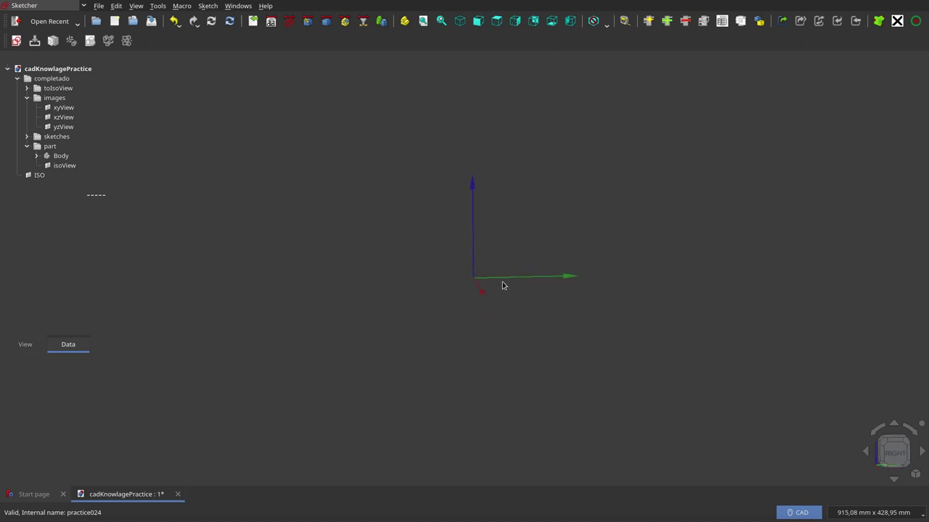
- Set the 3D view to the standard isometric orientation
{"action": "left_click", "coordinate": [459, 20]}
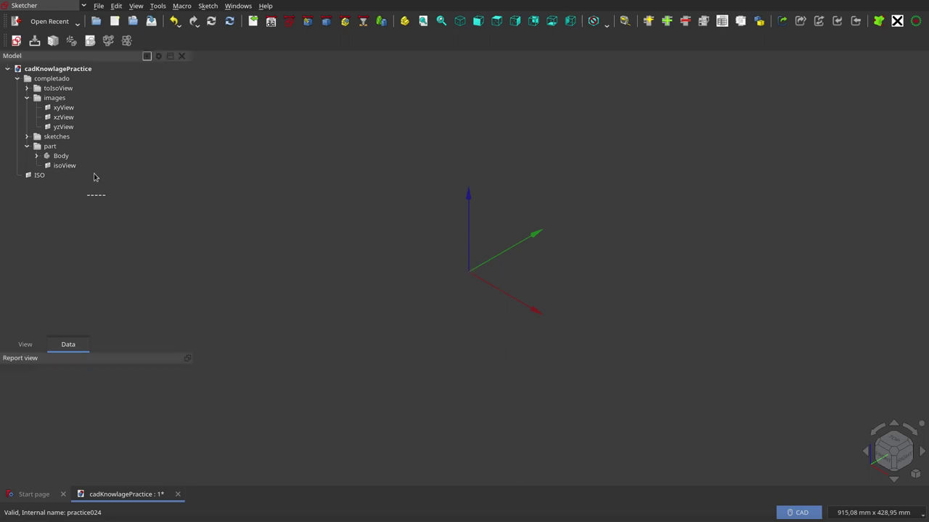
{"action": "left_click", "coordinate": [36, 176]}
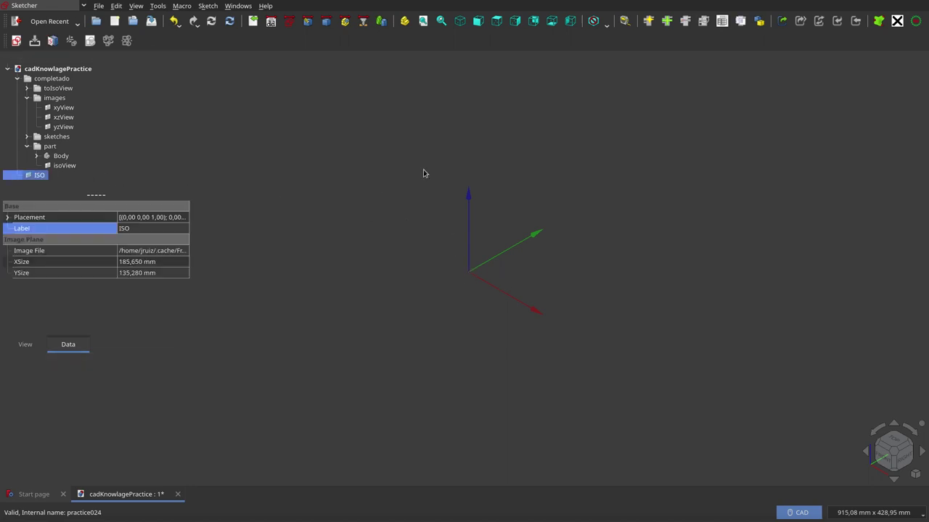
{"action": "left_click", "coordinate": [461, 267]}
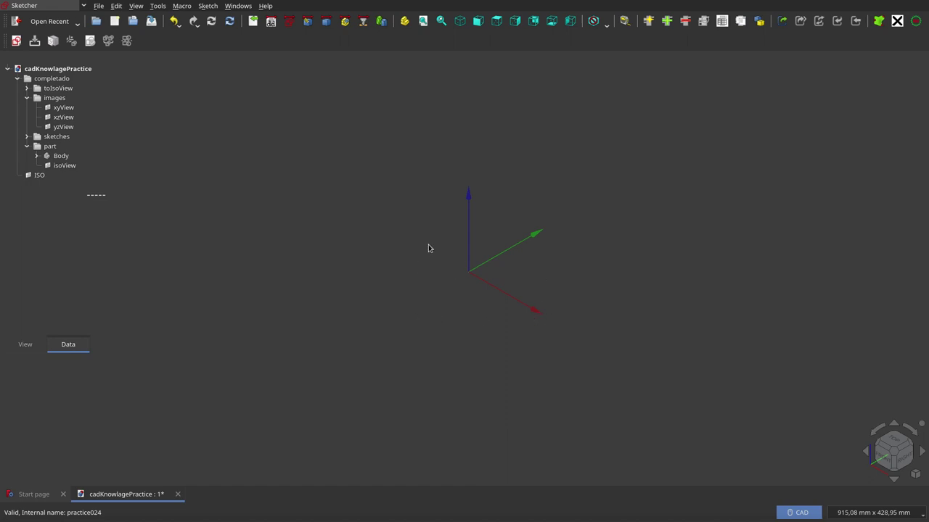
- Draw Line001 between two points with the Draft Line tool, then return to Sketcher
{"action": "left_click", "coordinate": [82, 7]}
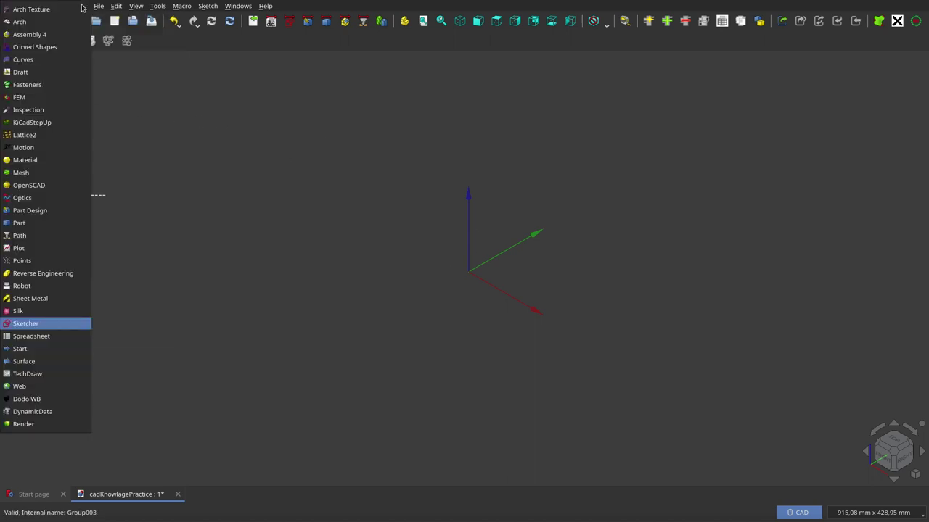
{"action": "left_click", "coordinate": [51, 73]}
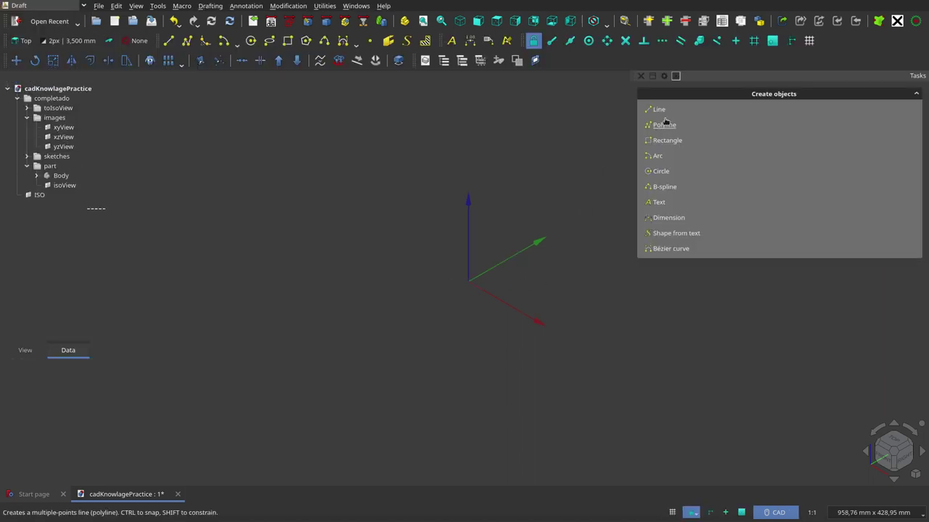
{"action": "left_click", "coordinate": [661, 110]}
{"action": "left_click", "coordinate": [329, 214]}
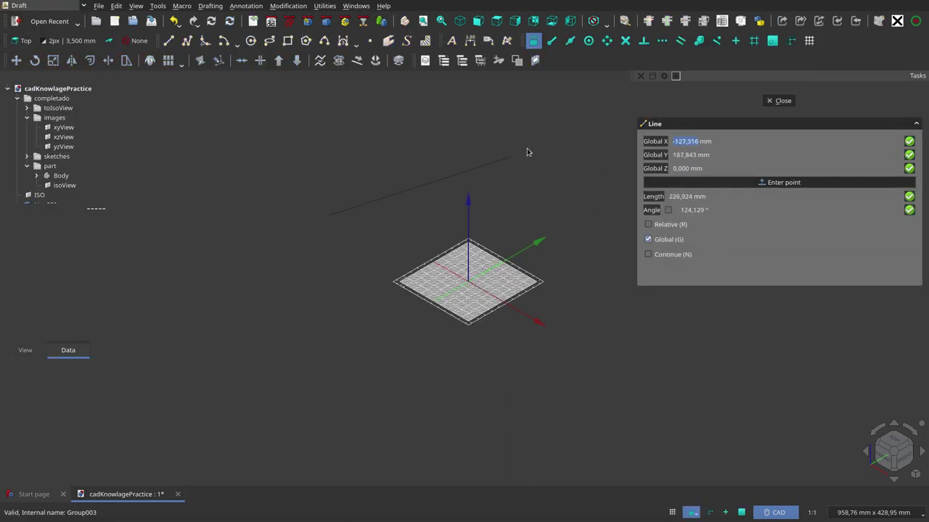
{"action": "left_click", "coordinate": [527, 148]}
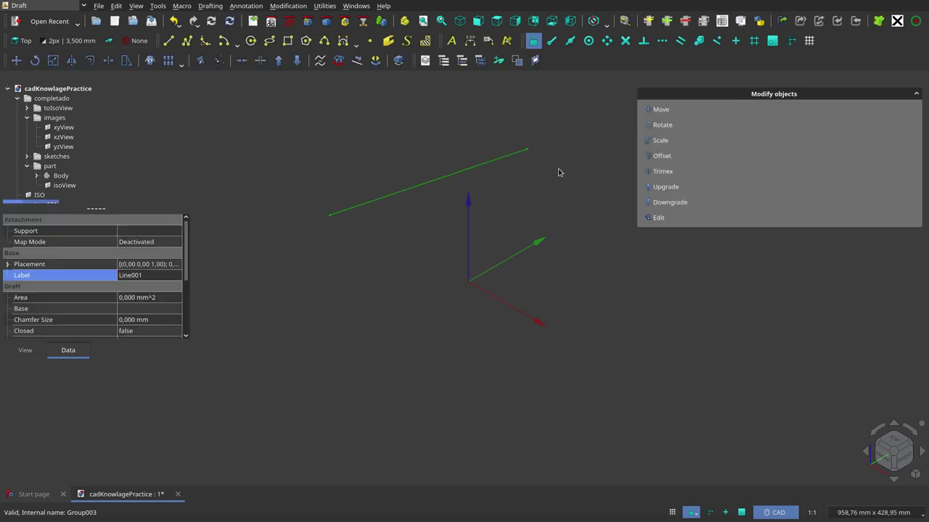
{"action": "left_click", "coordinate": [583, 222]}
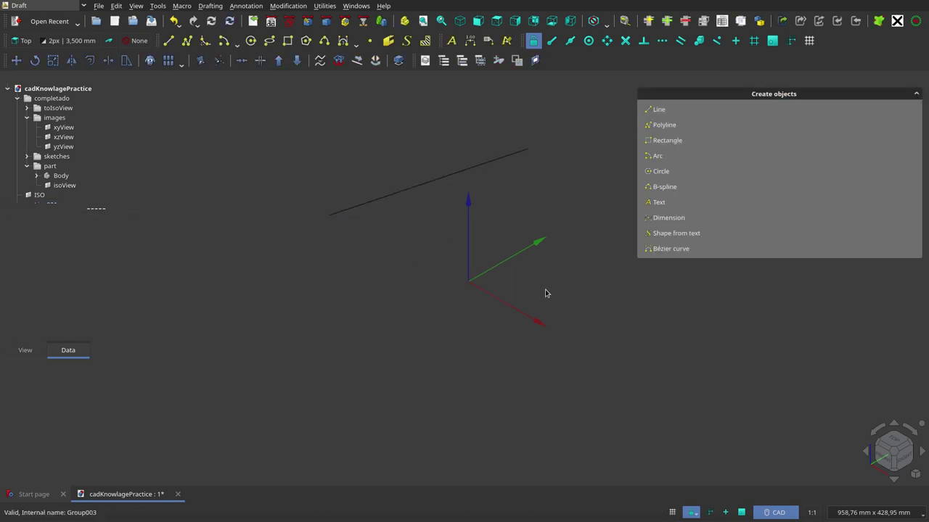
{"action": "left_click", "coordinate": [288, 22]}
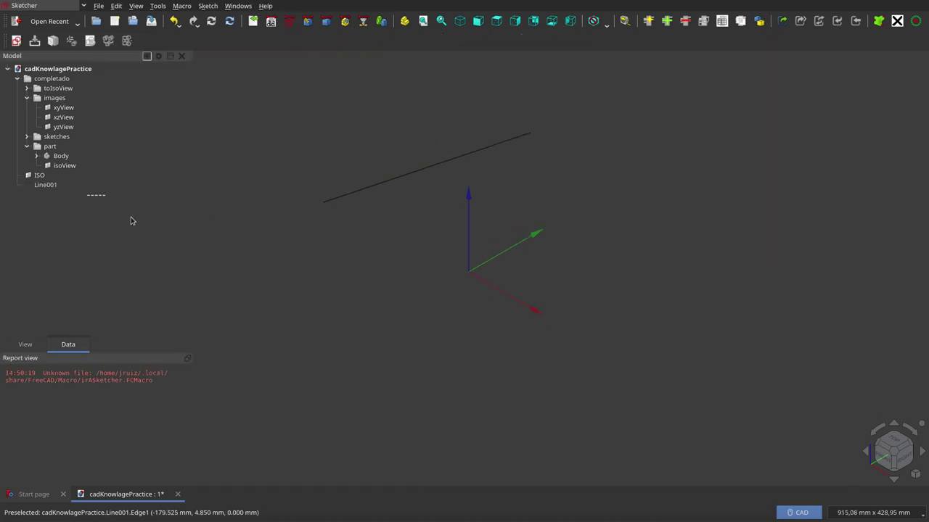
- Zoom out and select ISO so its drawing appears below Line001 and the axes
{"action": "left_click", "coordinate": [387, 182]}
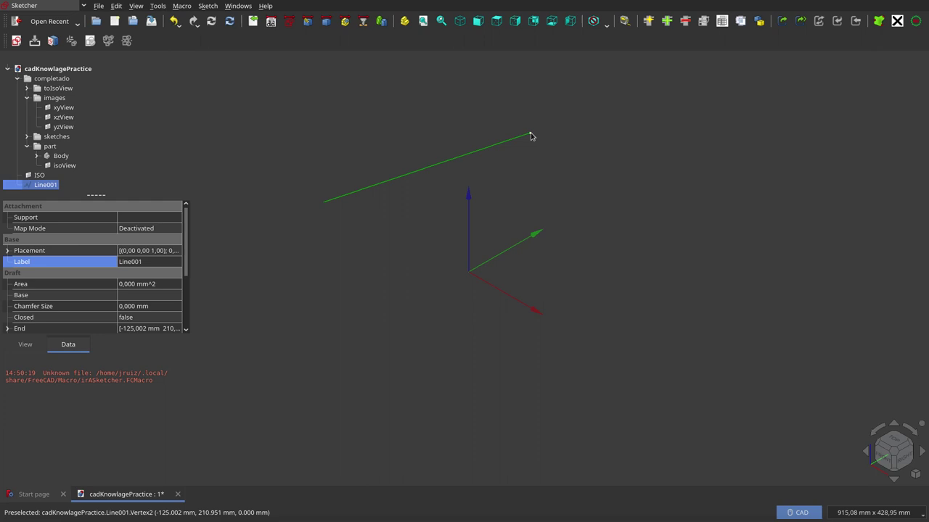
{"action": "left_click", "coordinate": [600, 144]}
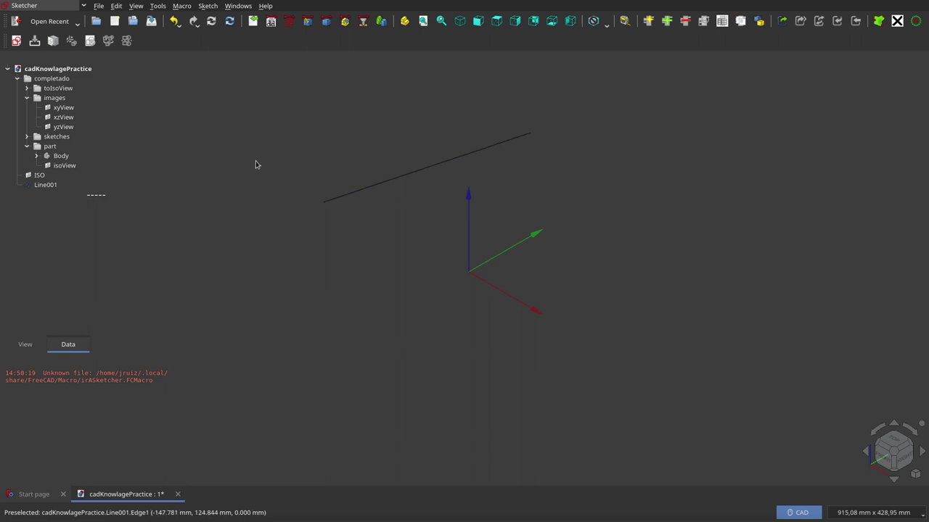
{"action": "scroll", "coordinate": [520, 202], "scroll_direction": "down", "scroll_amount": 2}
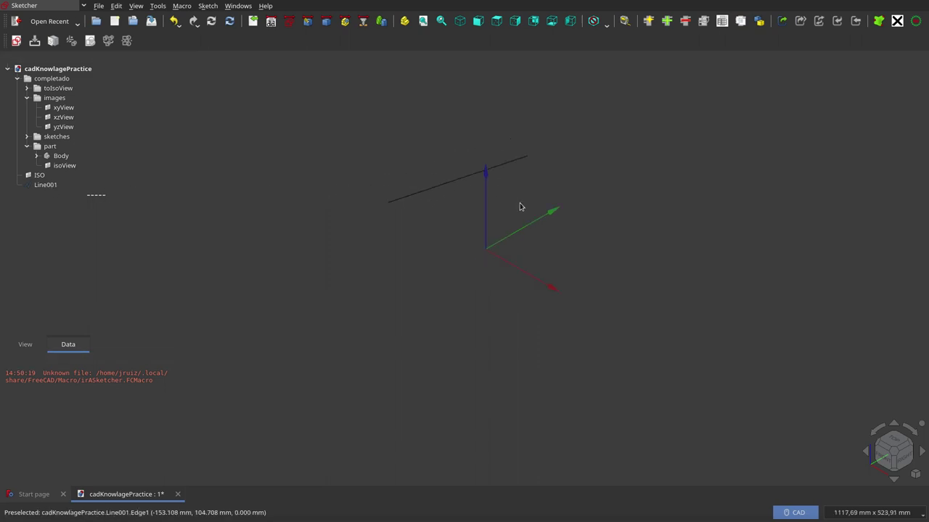
{"action": "scroll", "coordinate": [472, 182], "scroll_direction": "up", "scroll_amount": 4}
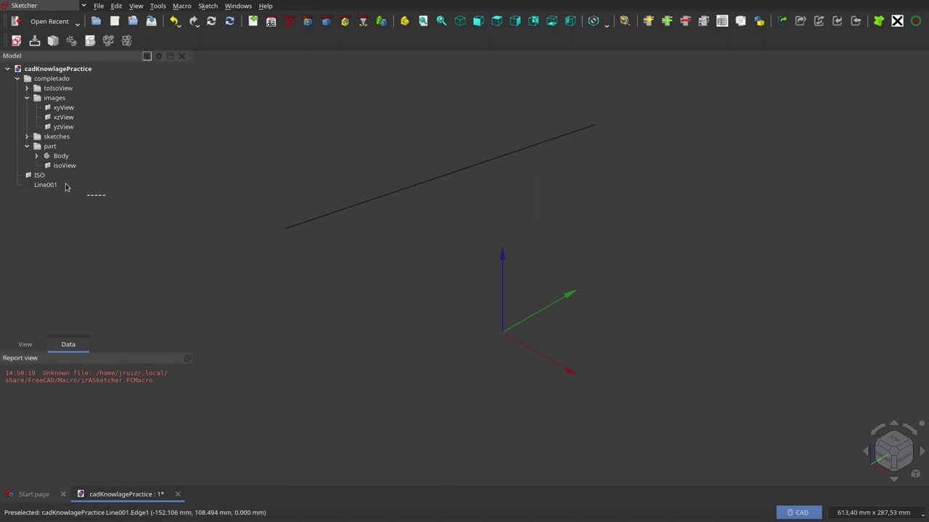
{"action": "left_click", "coordinate": [41, 176]}
{"action": "scroll", "coordinate": [587, 247], "scroll_direction": "down", "scroll_amount": 2}
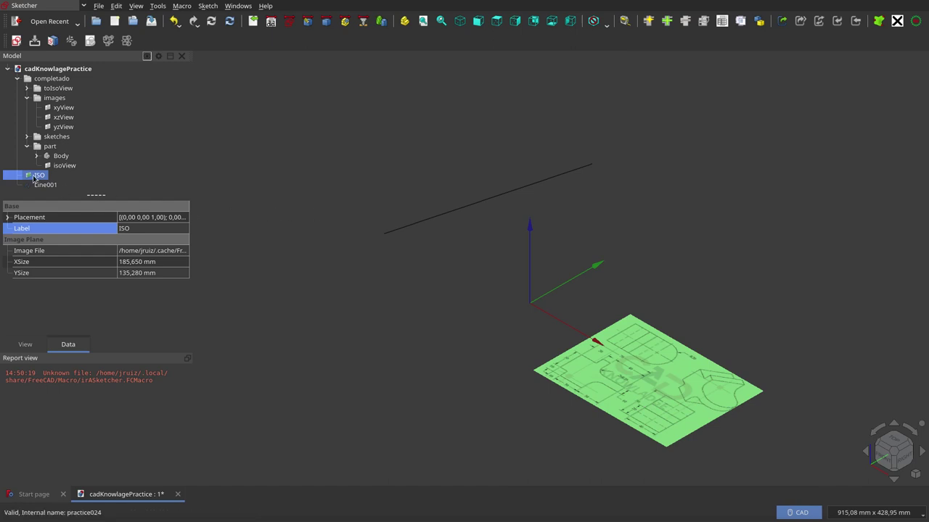
- Hide the ISO plane and set Line001's Start x and y to 0
{"action": "key", "text": "space"}
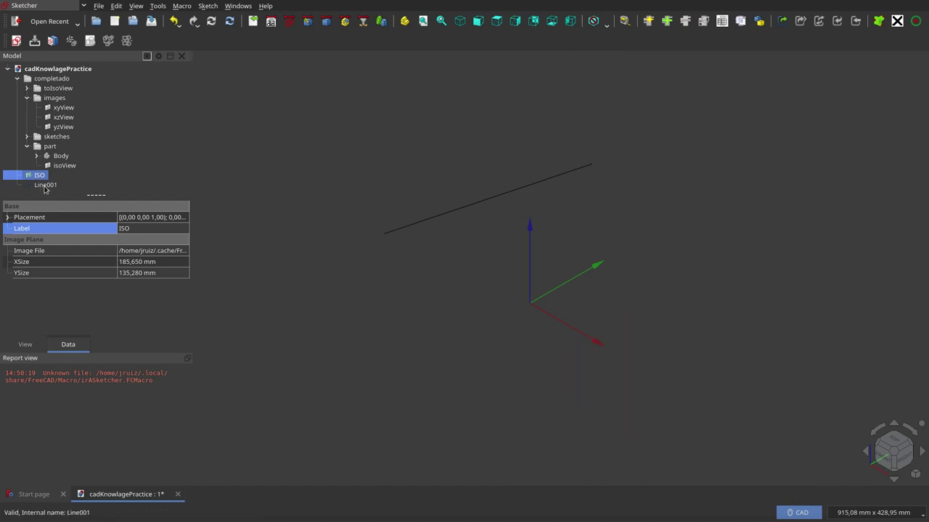
{"action": "left_click", "coordinate": [45, 185]}
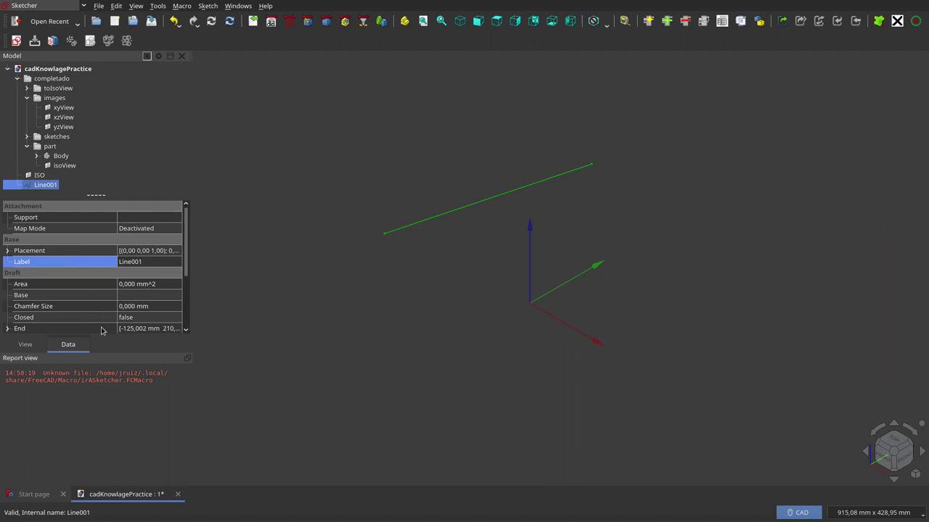
{"action": "left_click_drag", "start_coordinate": [189, 268], "coordinate": [188, 308]}
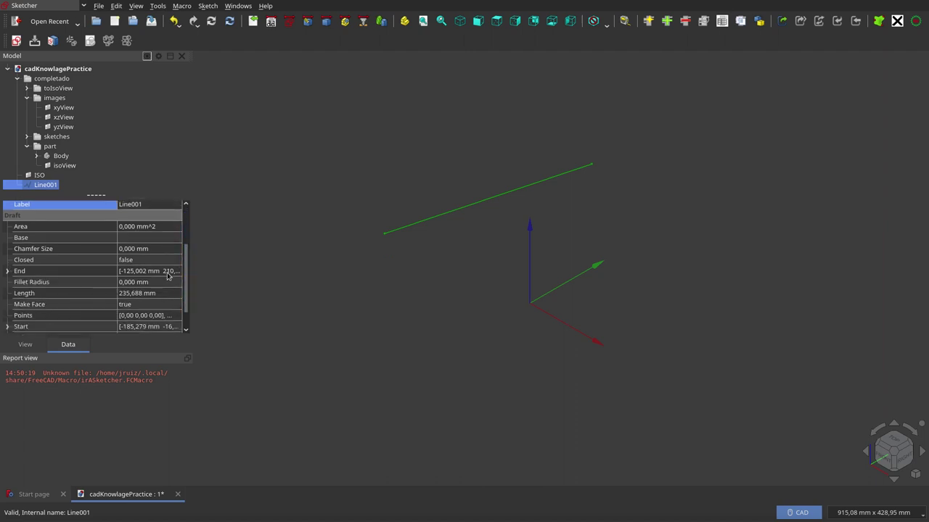
{"action": "left_click_drag", "start_coordinate": [187, 285], "coordinate": [189, 325]}
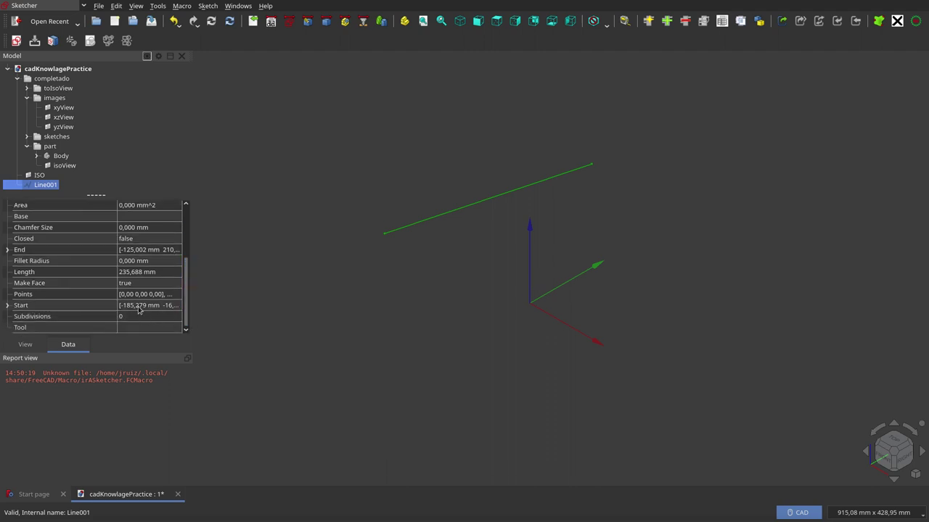
{"action": "left_click", "coordinate": [7, 305]}
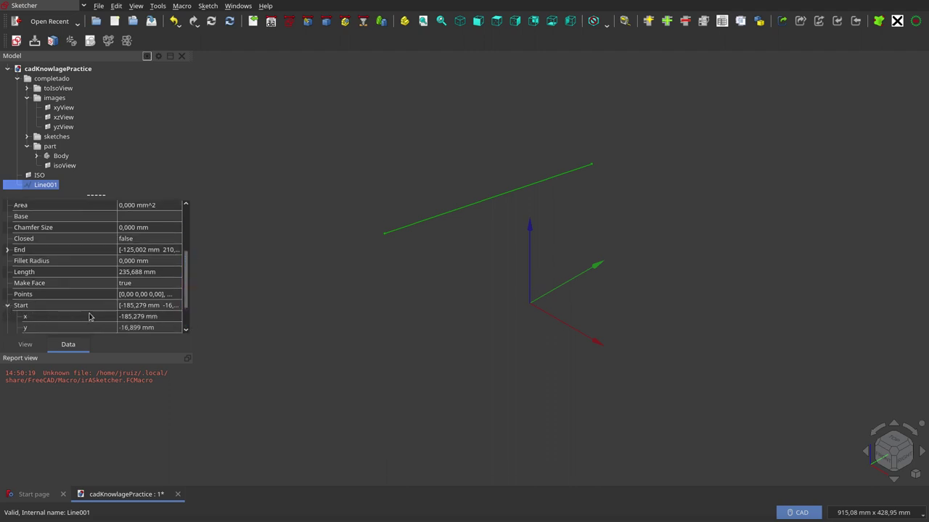
{"action": "left_click", "coordinate": [129, 319]}
{"action": "left_click", "coordinate": [129, 317]}
{"action": "type", "text": "0"}
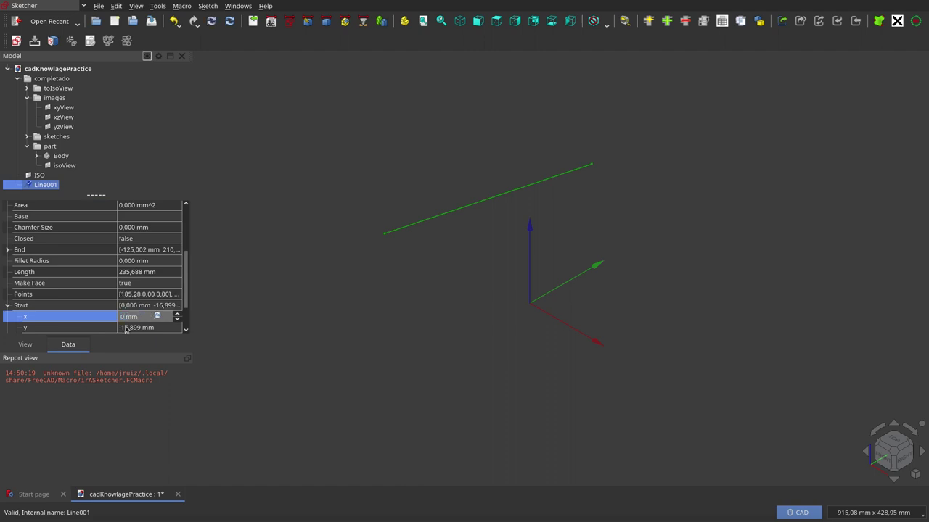
{"action": "left_click", "coordinate": [128, 328]}
{"action": "type", "text": "0"}
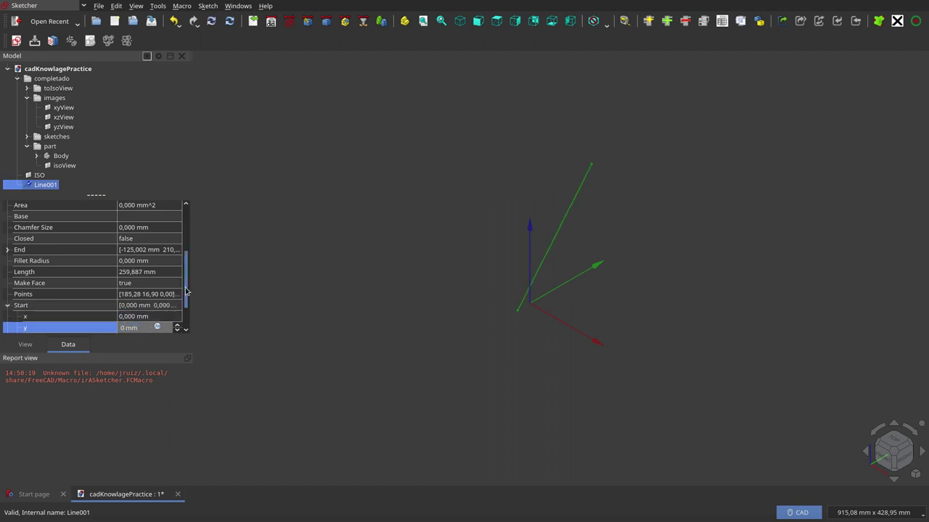
{"action": "scroll", "coordinate": [181, 285], "scroll_direction": "down", "scroll_amount": 1}
{"action": "left_click", "coordinate": [368, 304]}
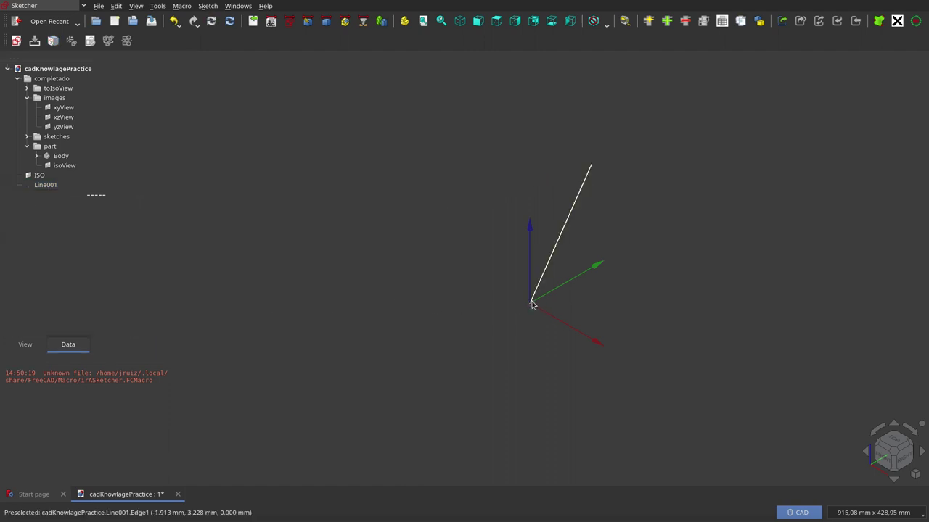
- Set Line001's End point to x 50, y 50, z 50 mm
{"action": "left_click", "coordinate": [40, 186]}
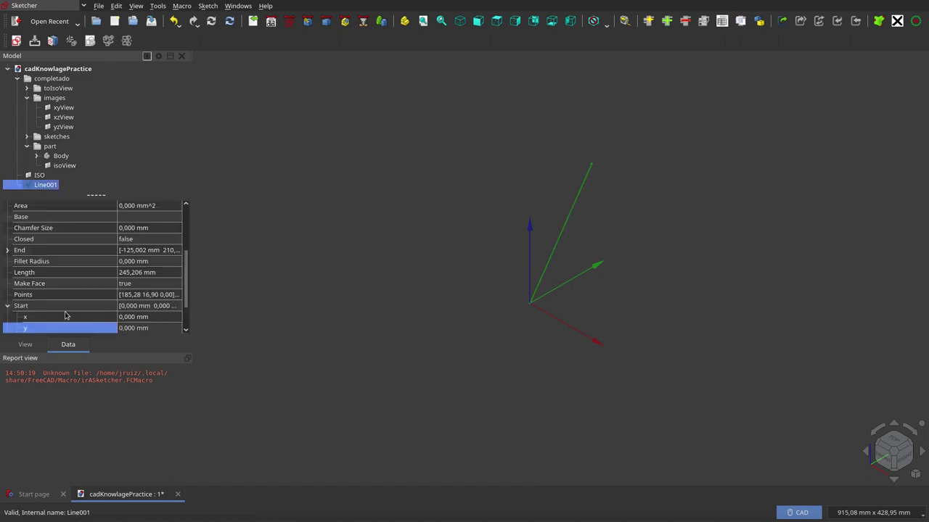
{"action": "left_click", "coordinate": [16, 251]}
{"action": "left_click", "coordinate": [9, 251]}
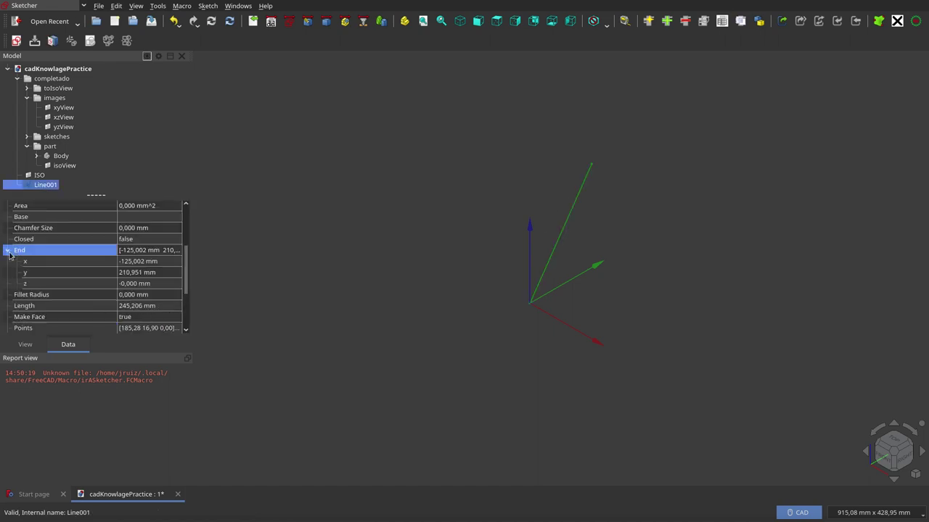
{"action": "left_click", "coordinate": [140, 263]}
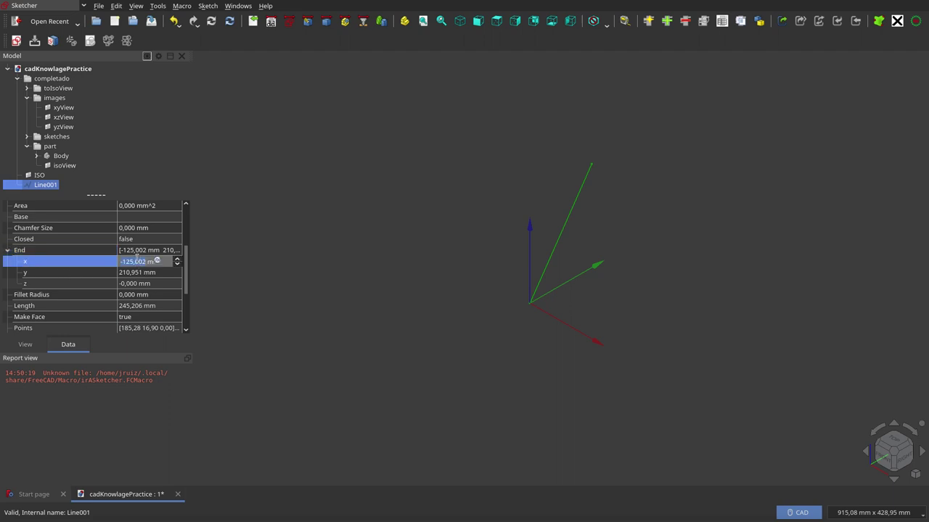
{"action": "type", "text": "50"}
{"action": "left_click", "coordinate": [128, 273]}
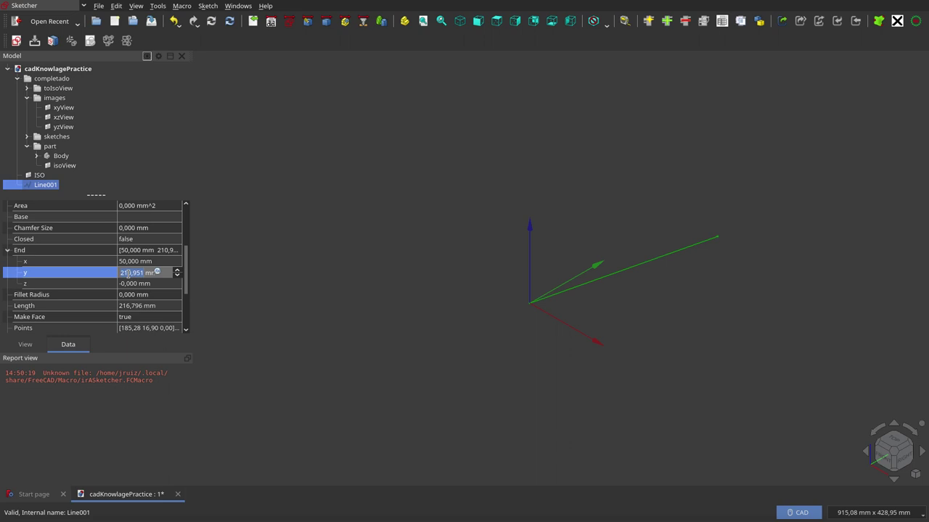
{"action": "type", "text": "50"}
{"action": "left_click", "coordinate": [135, 284]}
{"action": "type", "text": "50"}
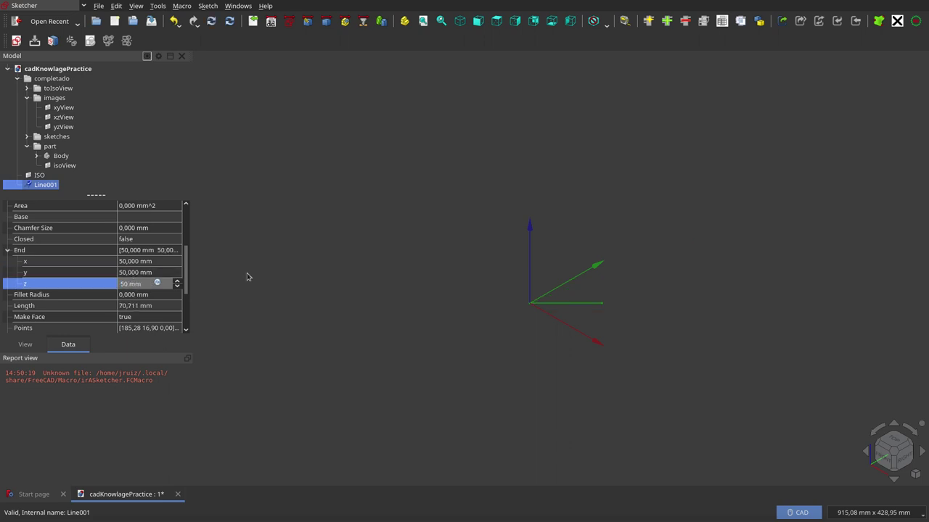
{"action": "left_click", "coordinate": [508, 280]}
{"action": "mouse_move", "coordinate": [570, 282]}
{"action": "middle_mouse_down"}
{"action": "mouse_move", "coordinate": [570, 307]}
{"action": "mouse_move", "coordinate": [485, 324]}
{"action": "mouse_move", "coordinate": [481, 255]}
{"action": "mouse_move", "coordinate": [547, 230]}
{"action": "mouse_move", "coordinate": [558, 255]}
{"action": "middle_mouse_up"}
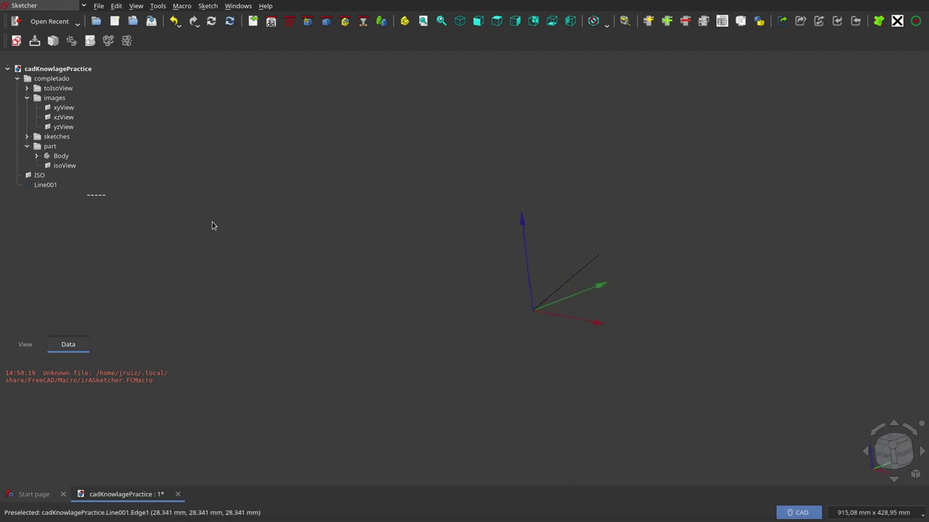
- Change Line001's End y to -50 mm and orbit to inspect the line
{"action": "left_click", "coordinate": [46, 184]}
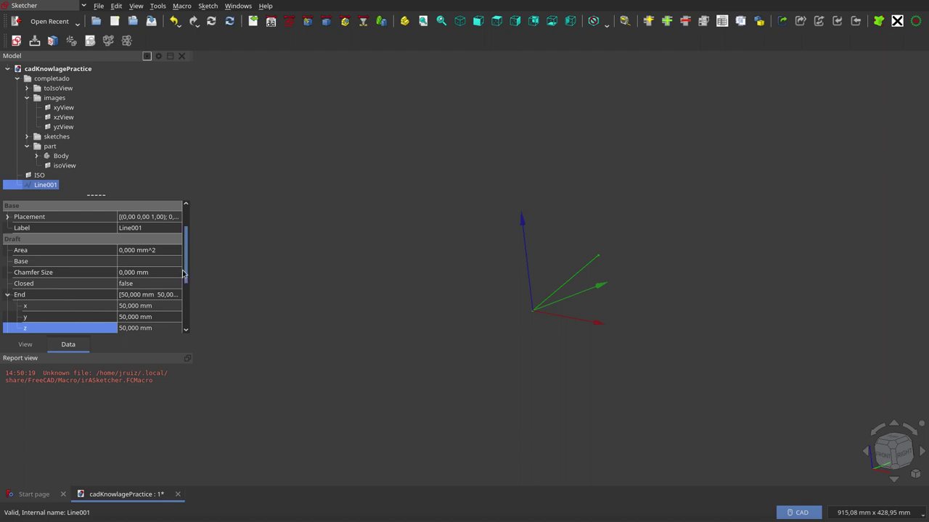
{"action": "scroll", "coordinate": [185, 279], "scroll_direction": "down", "scroll_amount": 1}
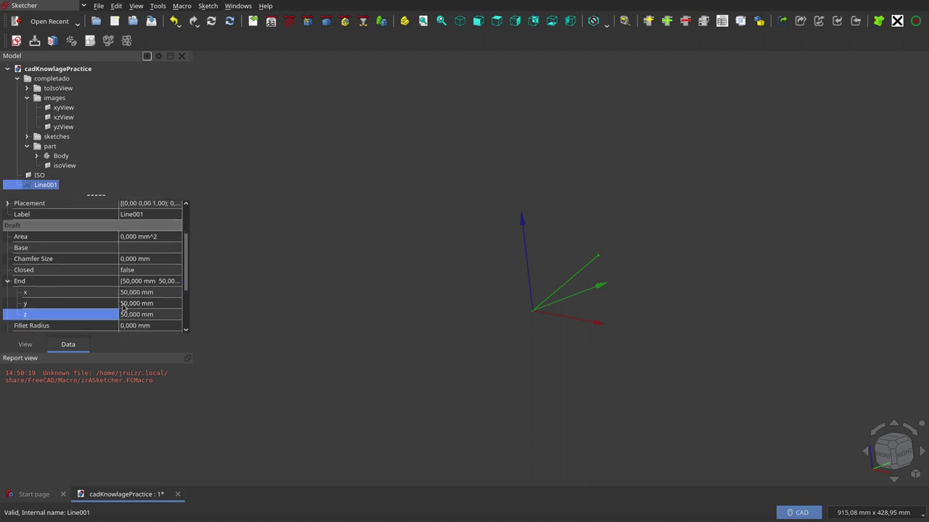
{"action": "left_click", "coordinate": [122, 304]}
{"action": "type", "text": "-50,000"}
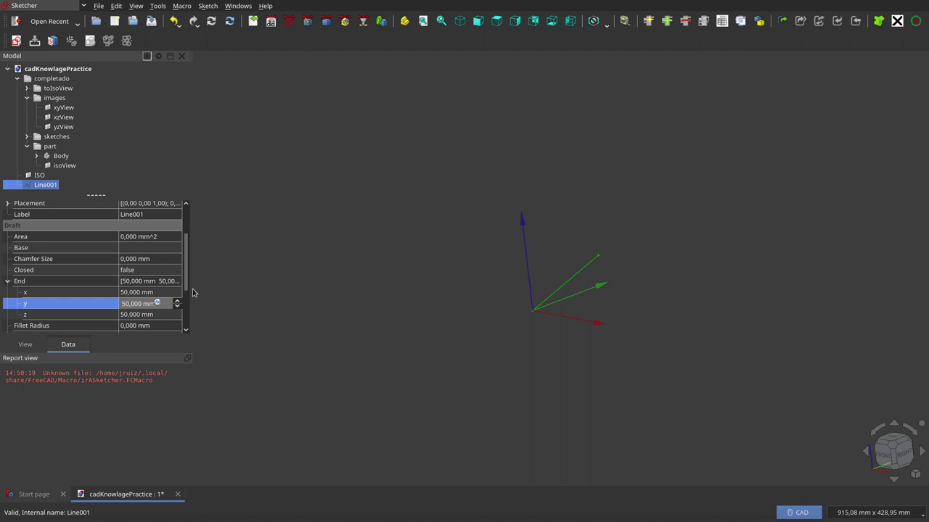
{"action": "left_click", "coordinate": [401, 291]}
{"action": "mouse_move", "coordinate": [401, 291]}
{"action": "middle_mouse_down"}
{"action": "mouse_move", "coordinate": [398, 337]}
{"action": "mouse_move", "coordinate": [460, 300]}
{"action": "mouse_move", "coordinate": [616, 323]}
{"action": "mouse_move", "coordinate": [578, 331]}
{"action": "middle_mouse_up"}
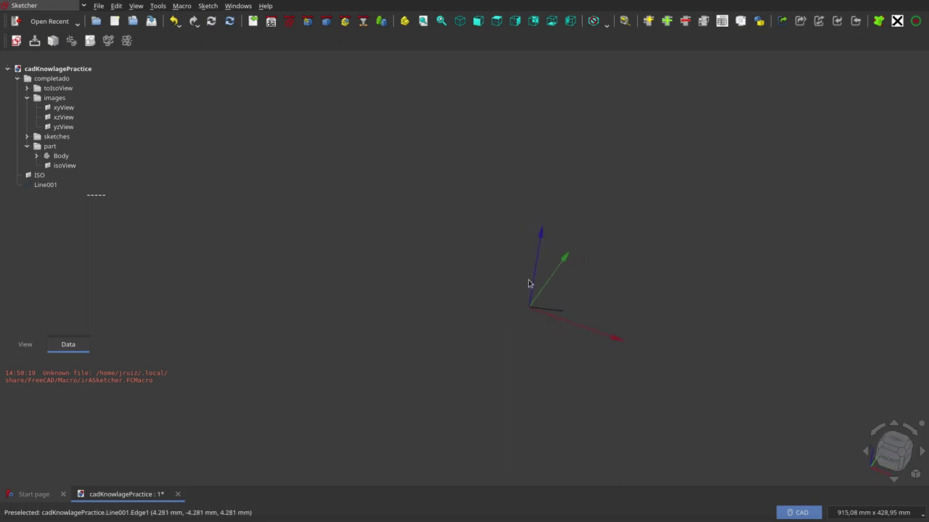
{"action": "mouse_move", "coordinate": [602, 271]}
{"action": "middle_mouse_down"}
{"action": "mouse_move", "coordinate": [539, 276]}
{"action": "mouse_move", "coordinate": [514, 210]}
{"action": "mouse_move", "coordinate": [540, 172]}
{"action": "mouse_move", "coordinate": [501, 269]}
{"action": "mouse_move", "coordinate": [564, 338]}
{"action": "mouse_move", "coordinate": [553, 318]}
{"action": "mouse_move", "coordinate": [616, 305]}
{"action": "mouse_move", "coordinate": [638, 322]}
{"action": "middle_mouse_up"}
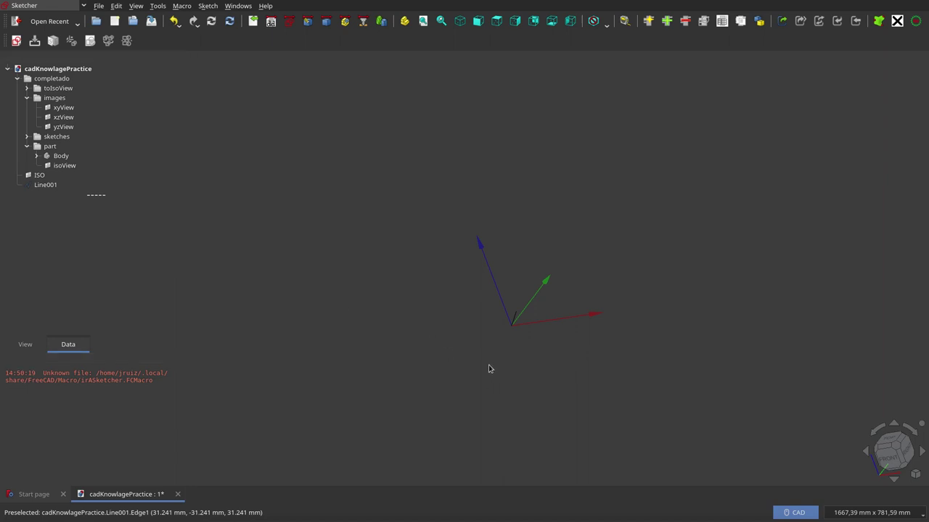
{"action": "middle_click_drag", "start_coordinate": [489, 369], "coordinate": [505, 344]}
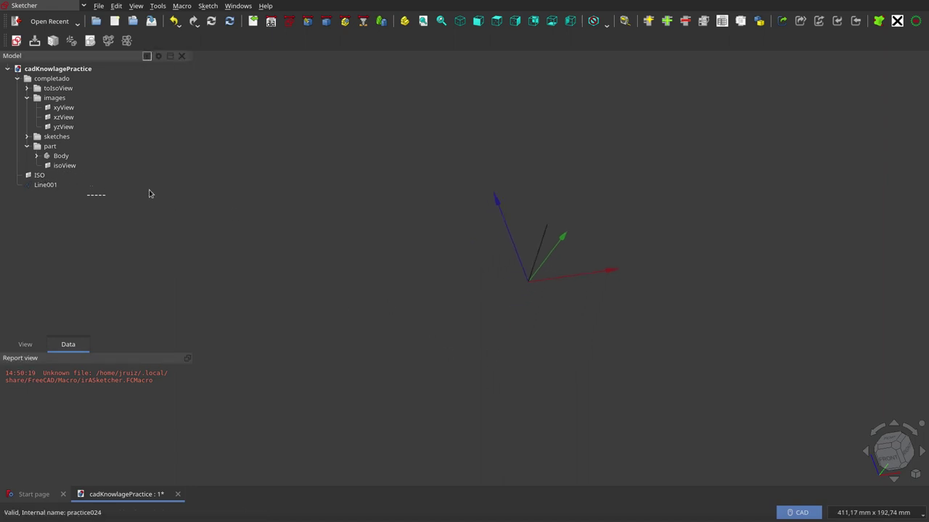
{"action": "middle_click_drag", "start_coordinate": [406, 243], "coordinate": [473, 245]}
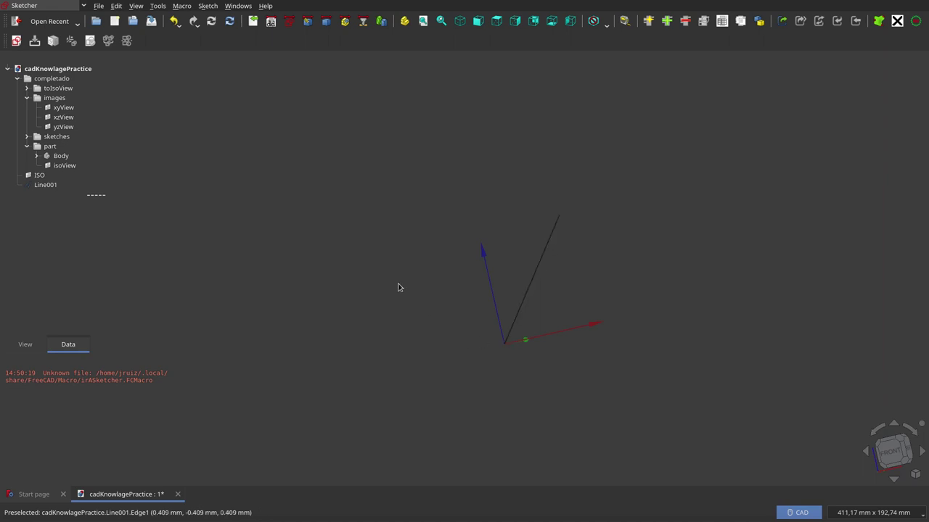
{"action": "left_click", "coordinate": [36, 178]}
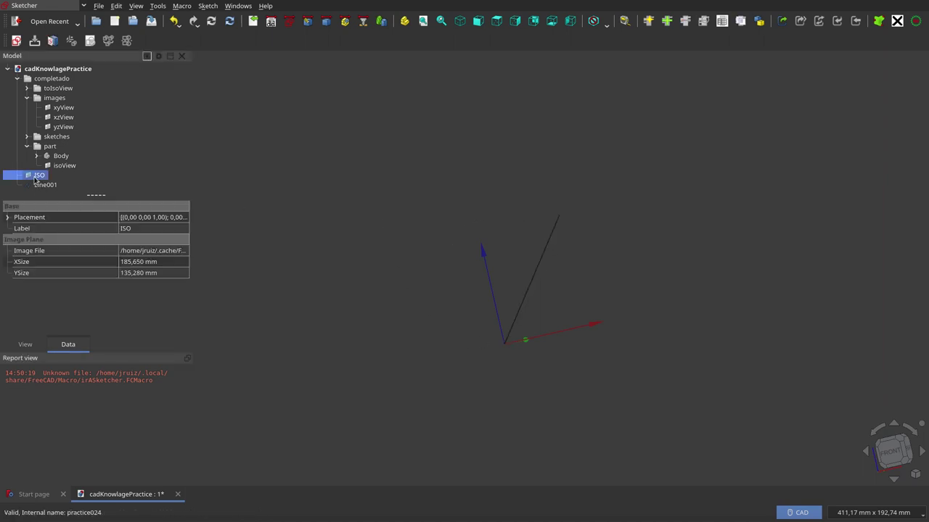
{"action": "right_click", "coordinate": [36, 178]}
{"action": "left_click", "coordinate": [55, 193]}
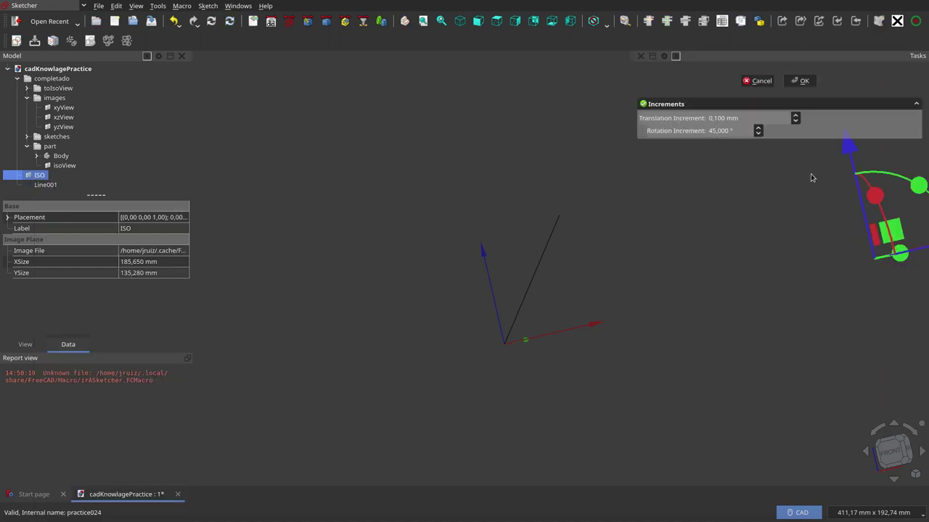
{"action": "left_click", "coordinate": [761, 83]}
{"action": "mouse_move", "coordinate": [508, 224]}
{"action": "middle_mouse_down"}
{"action": "mouse_move", "coordinate": [488, 291]}
{"action": "mouse_move", "coordinate": [510, 296]}
{"action": "middle_mouse_up"}
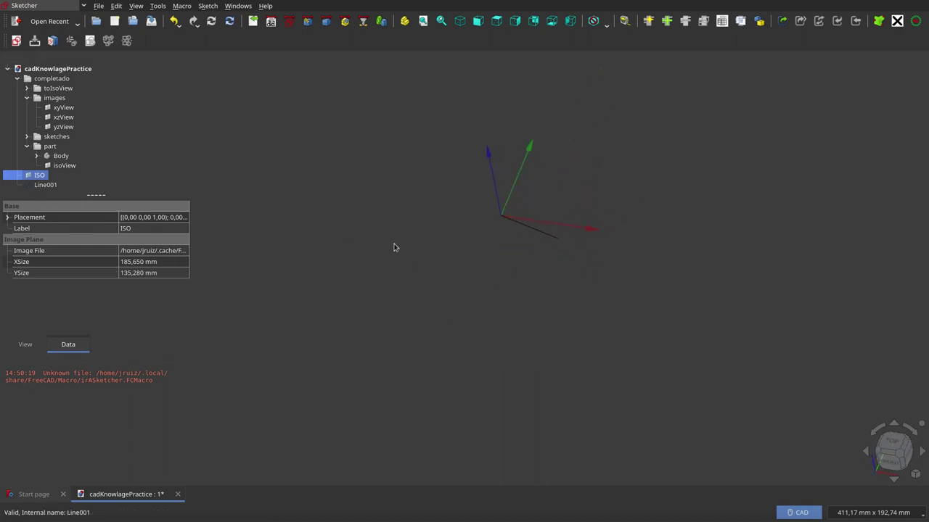
{"action": "mouse_move", "coordinate": [658, 333]}
{"action": "middle_mouse_down"}
{"action": "mouse_move", "coordinate": [479, 271]}
{"action": "mouse_move", "coordinate": [543, 288]}
{"action": "mouse_move", "coordinate": [595, 268]}
{"action": "mouse_move", "coordinate": [626, 275]}
{"action": "middle_mouse_up"}
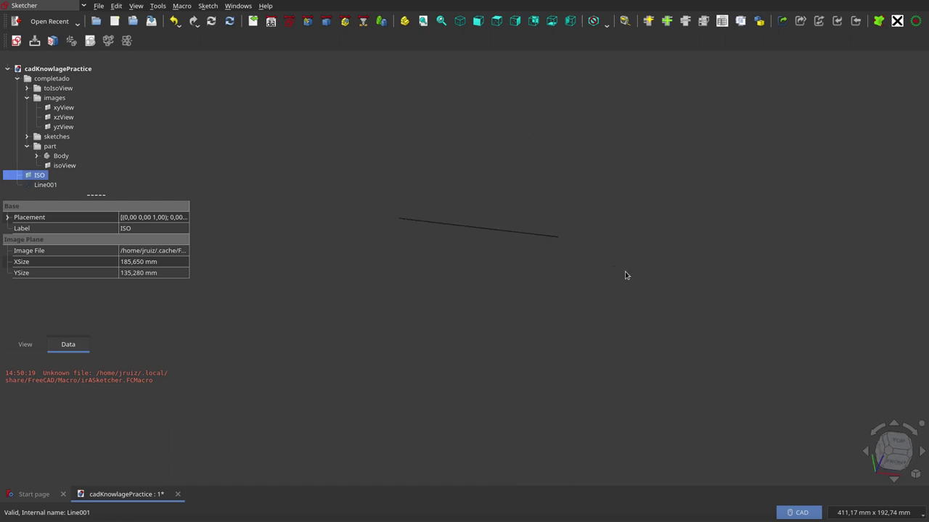
{"action": "left_click", "coordinate": [489, 230]}
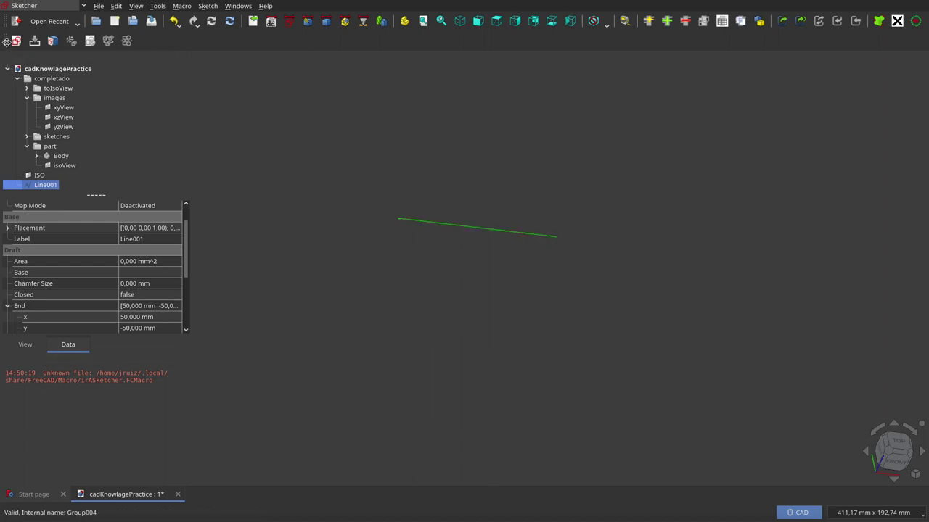
- Create a sketch on Line001 with 'Normal to edge' attachment and close it empty
{"action": "left_click", "coordinate": [15, 44]}
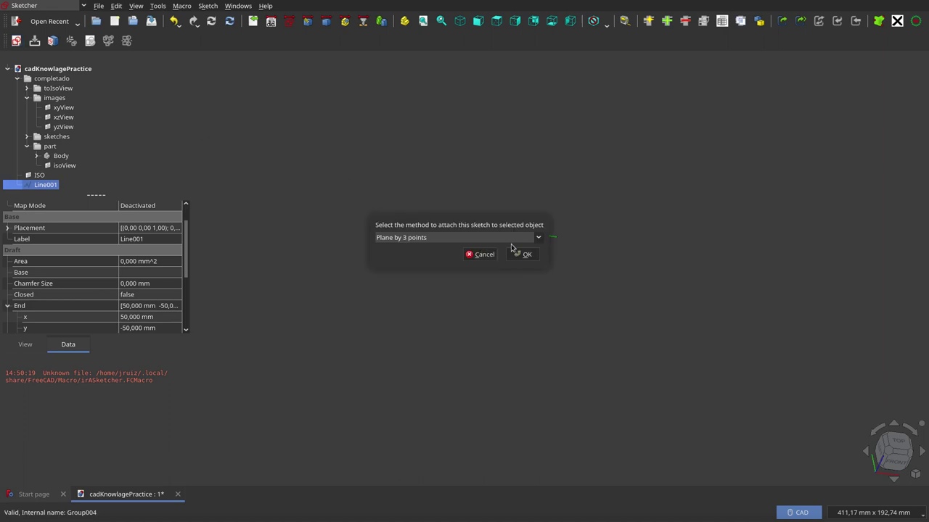
{"action": "left_click", "coordinate": [537, 237]}
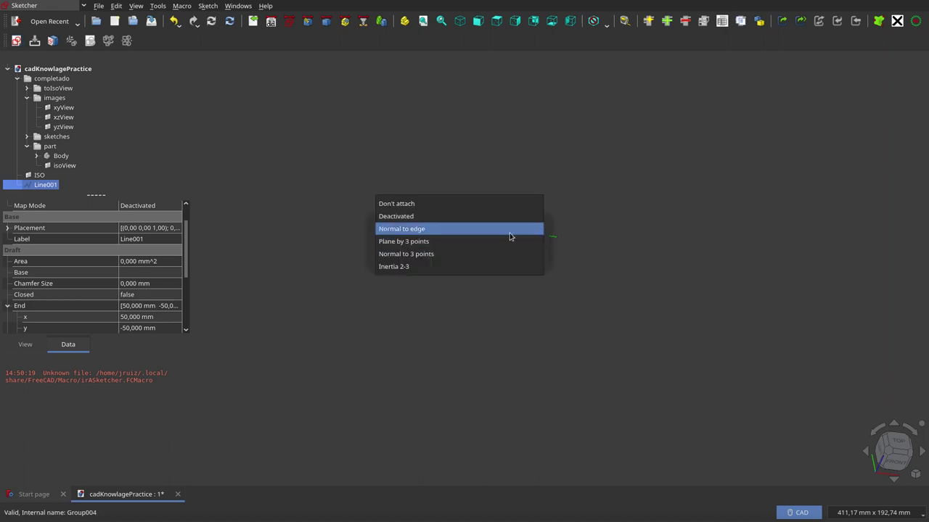
{"action": "left_click", "coordinate": [510, 232]}
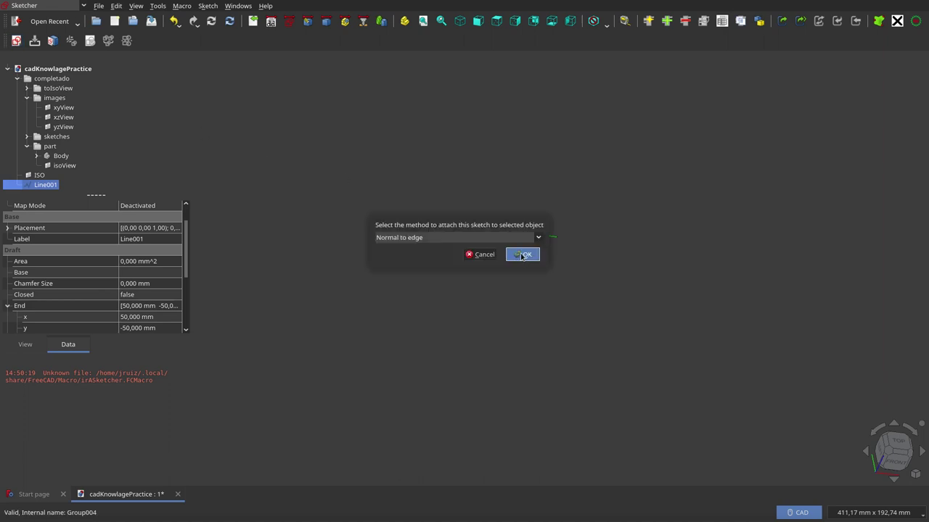
{"action": "left_click", "coordinate": [522, 254]}
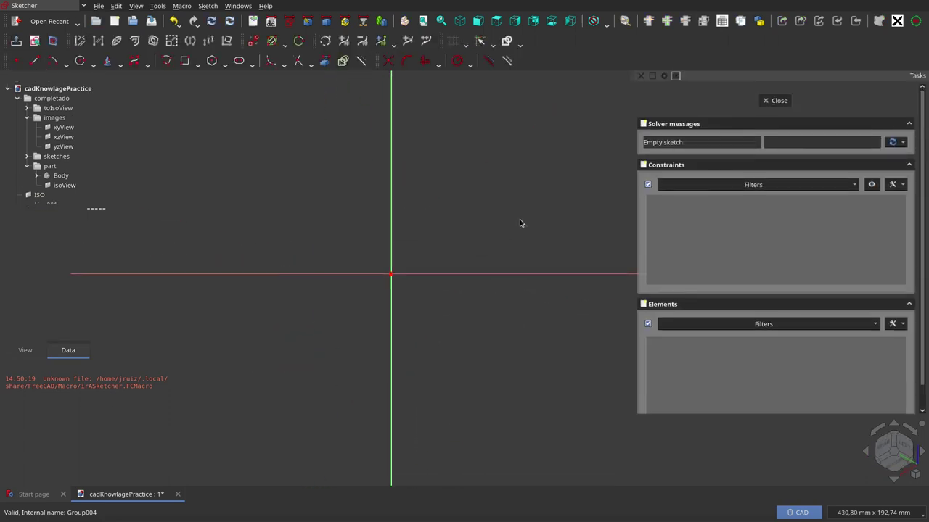
{"action": "scroll", "coordinate": [517, 224], "scroll_direction": "down", "scroll_amount": 2}
{"action": "middle_click_drag", "start_coordinate": [506, 215], "coordinate": [429, 272], "text": "ctrl"}
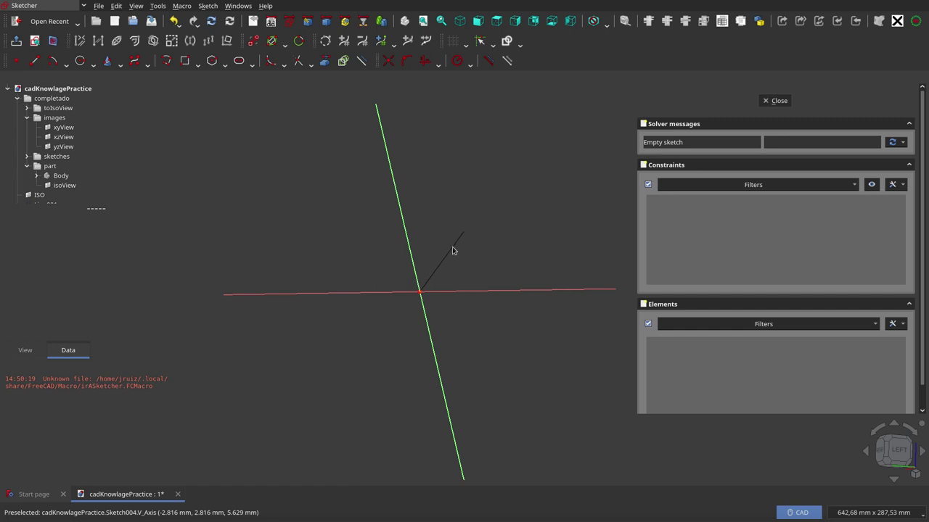
{"action": "mouse_move", "coordinate": [773, 124]}
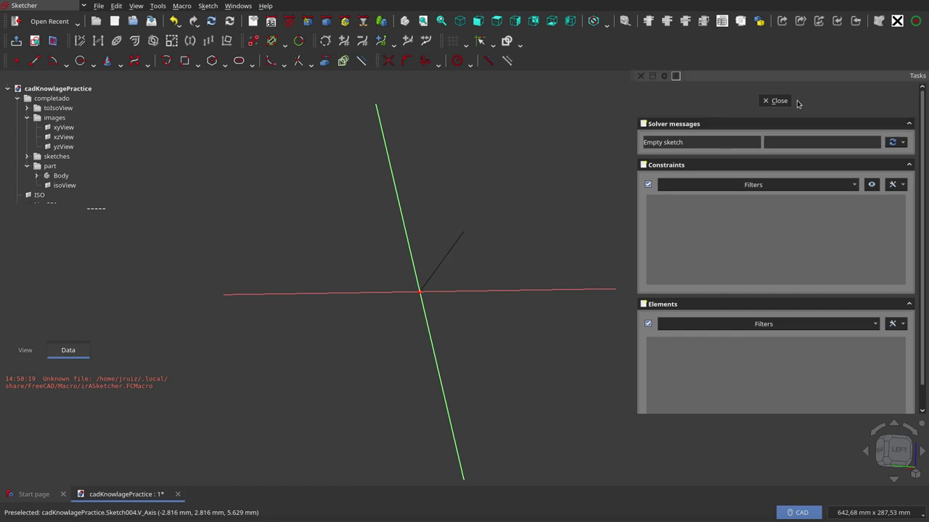
{"action": "left_click", "coordinate": [783, 103]}
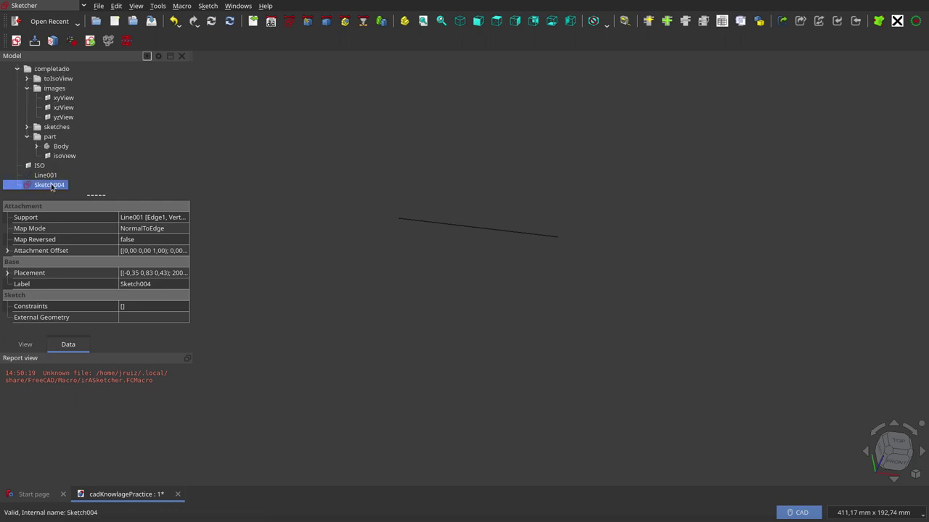
- Set Sketch004's Map Reversed property to true
{"action": "left_click", "coordinate": [128, 240]}
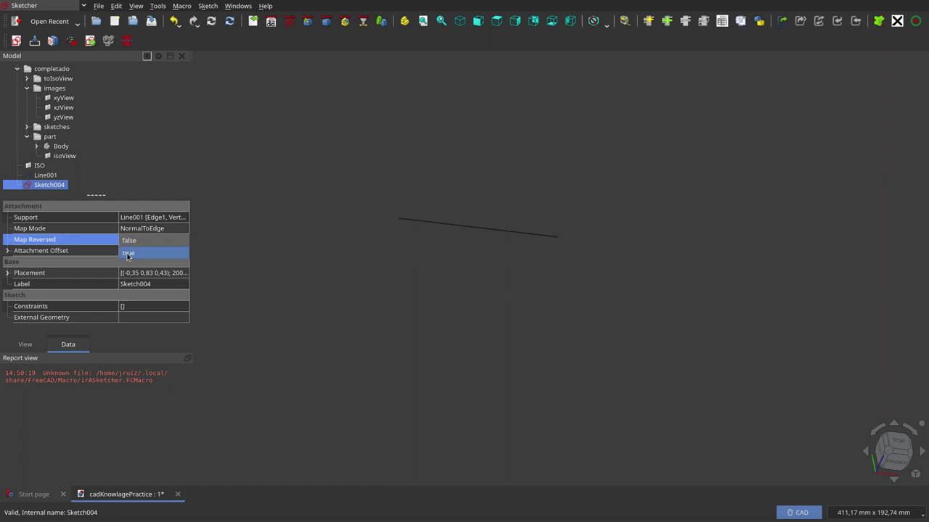
{"action": "left_click", "coordinate": [128, 253]}
{"action": "left_click", "coordinate": [474, 303]}
- Draw a rectangle around the origin in Sketch004, then close the sketch
{"action": "double_click", "coordinate": [44, 186]}
{"action": "mouse_move", "coordinate": [94, 116]}
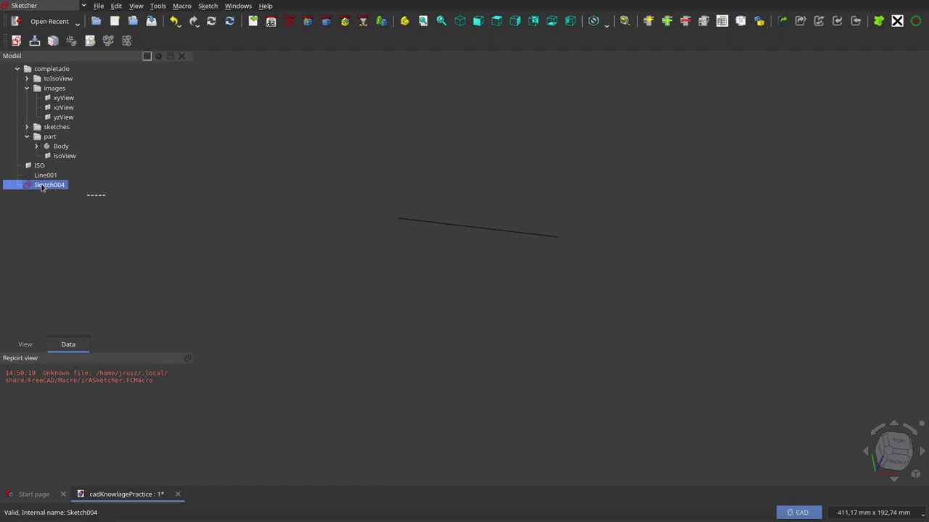
{"action": "mouse_move", "coordinate": [516, 271]}
{"action": "middle_mouse_down"}
{"action": "mouse_move", "coordinate": [452, 269]}
{"action": "mouse_move", "coordinate": [464, 235]}
{"action": "mouse_move", "coordinate": [496, 256]}
{"action": "mouse_move", "coordinate": [487, 257]}
{"action": "middle_mouse_up"}
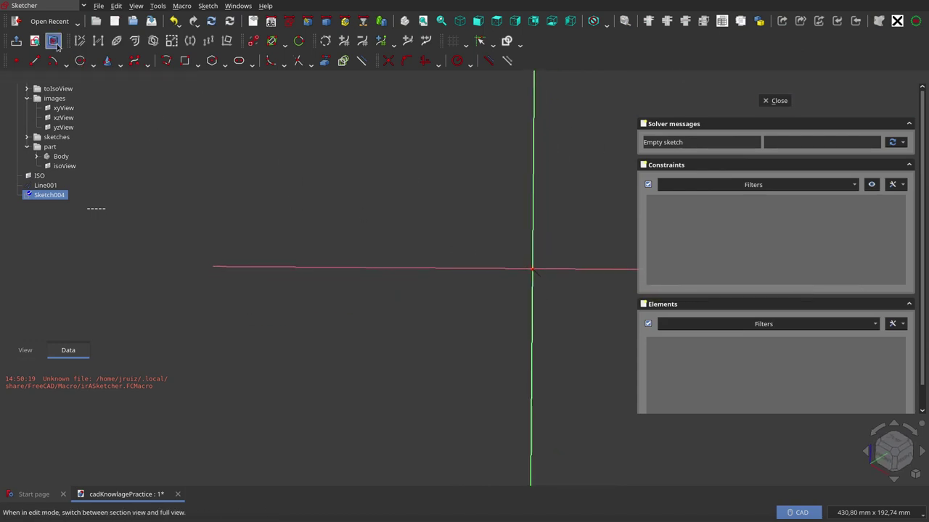
{"action": "left_click", "coordinate": [34, 40]}
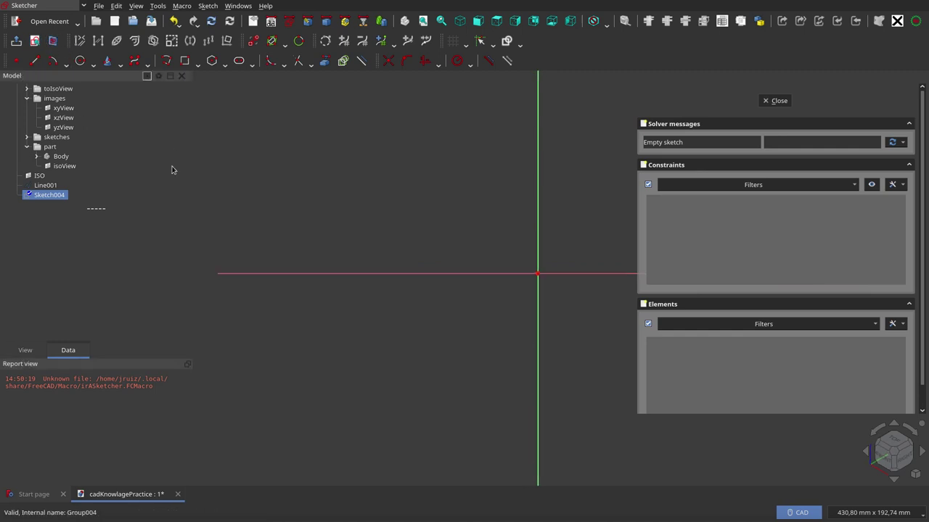
{"action": "scroll", "coordinate": [193, 179], "scroll_direction": "down", "scroll_amount": 3}
{"action": "scroll", "coordinate": [340, 254], "scroll_direction": "up", "scroll_amount": 2}
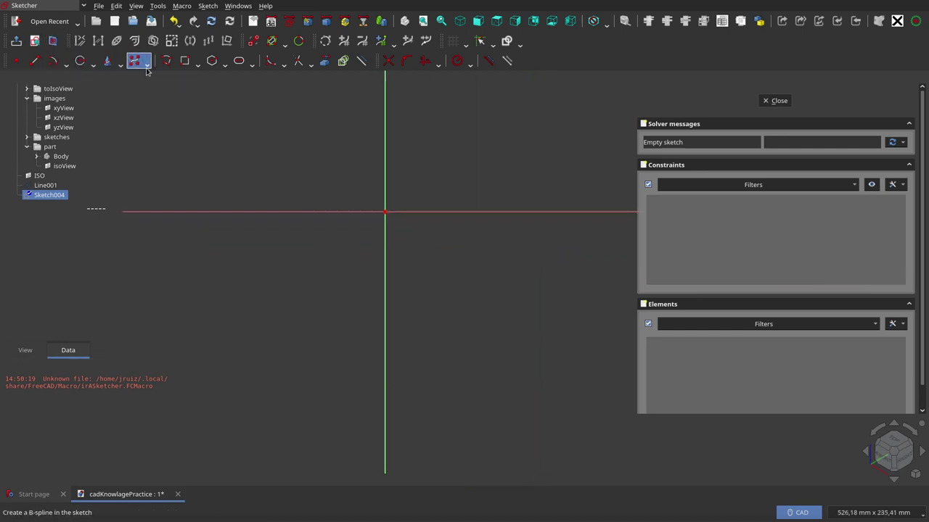
{"action": "left_click", "coordinate": [184, 60]}
{"action": "left_click", "coordinate": [256, 102]}
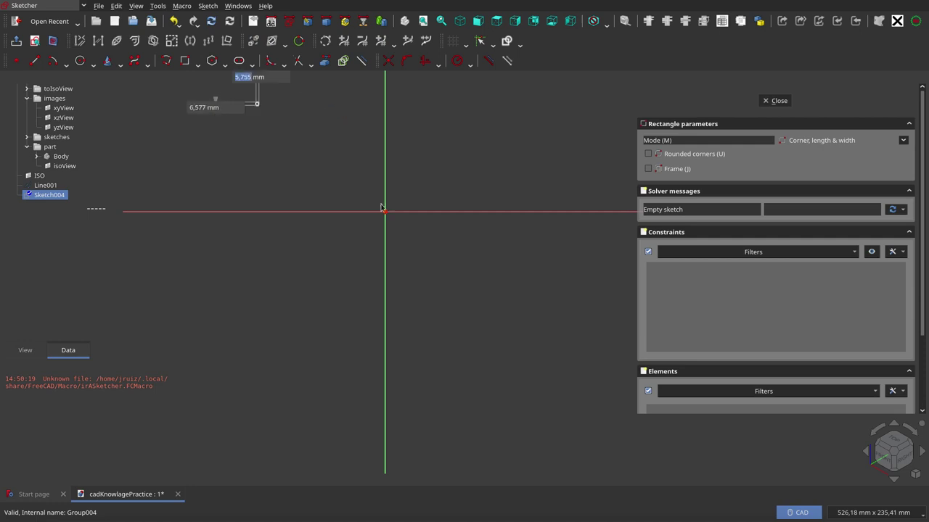
{"action": "left_click", "coordinate": [570, 338]}
{"action": "right_click", "coordinate": [570, 348]}
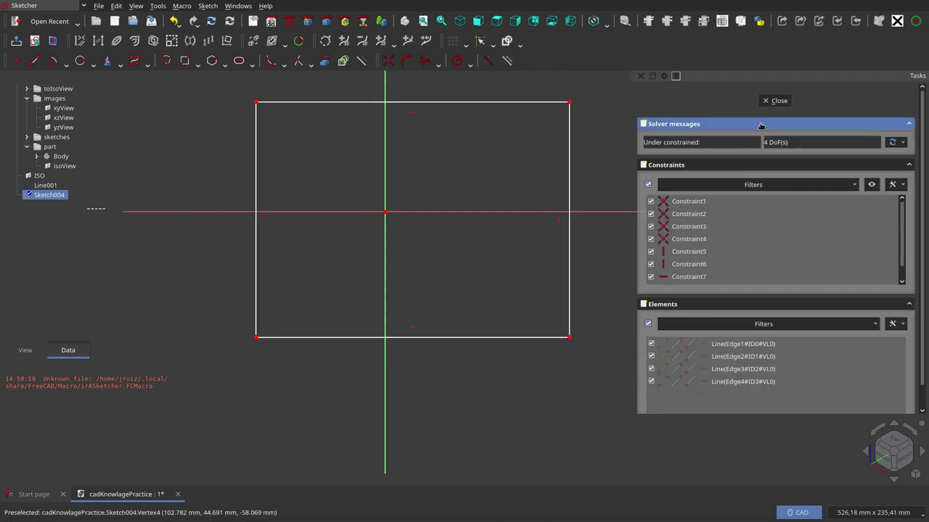
{"action": "left_click", "coordinate": [778, 101]}
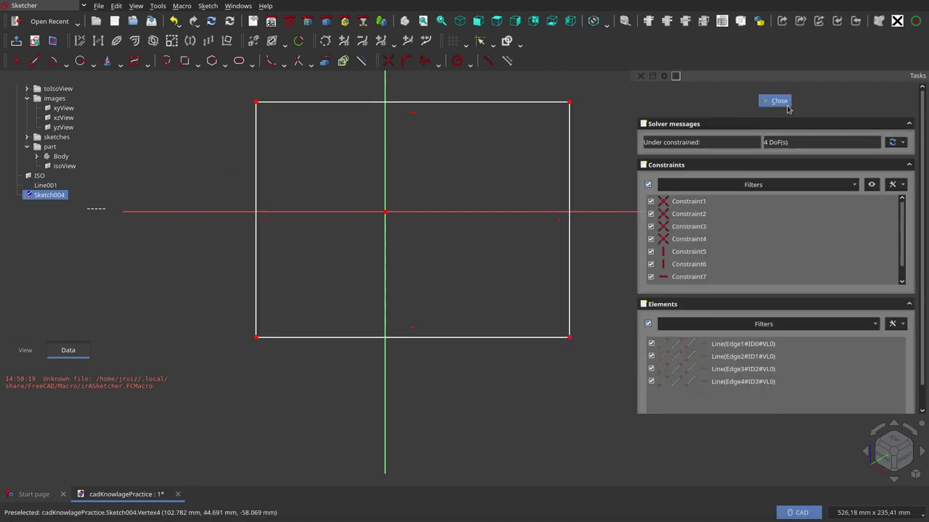
- View the rectangle in 3D from the isometric orientation
{"action": "scroll", "coordinate": [595, 314], "scroll_direction": "down", "scroll_amount": 2}
{"action": "middle_click_drag", "start_coordinate": [616, 273], "coordinate": [487, 152]}
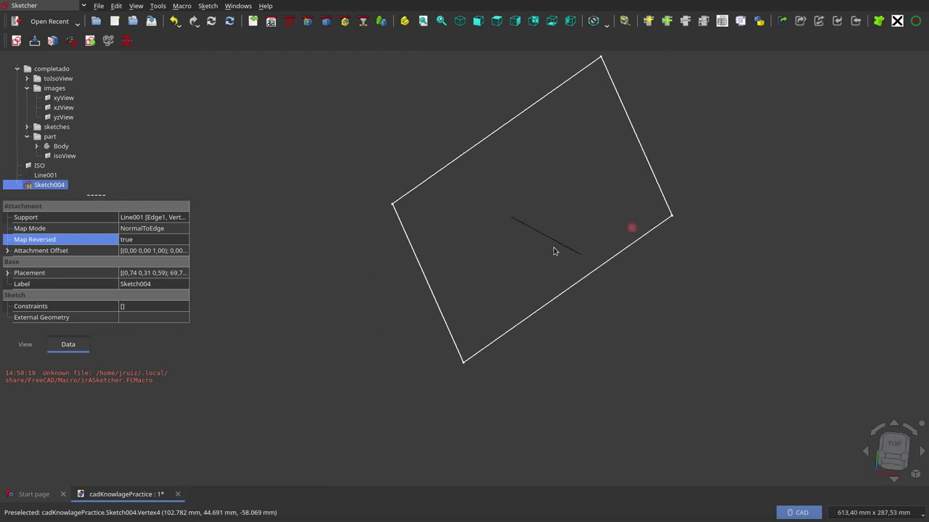
{"action": "left_click", "coordinate": [460, 24]}
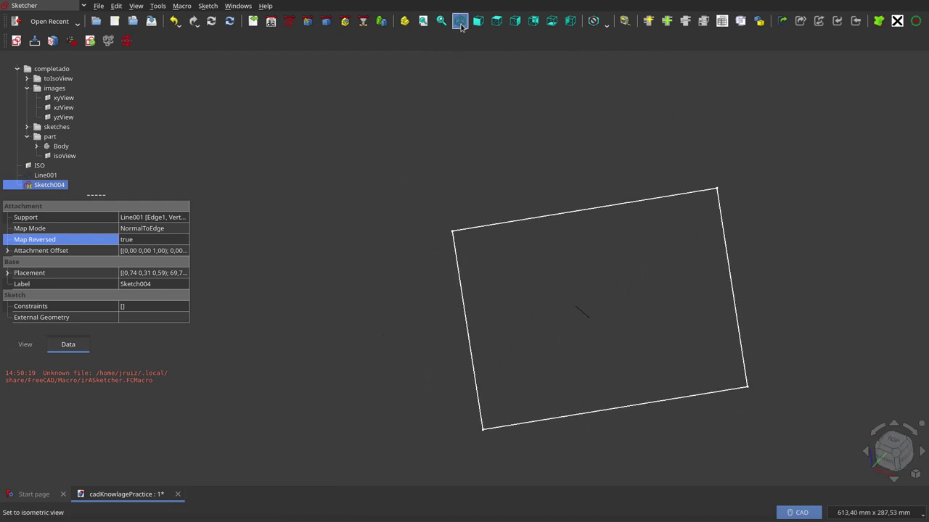
{"action": "mouse_move", "coordinate": [593, 221]}
{"action": "middle_mouse_down"}
{"action": "mouse_move", "coordinate": [627, 254]}
{"action": "mouse_move", "coordinate": [585, 247]}
{"action": "middle_mouse_up"}
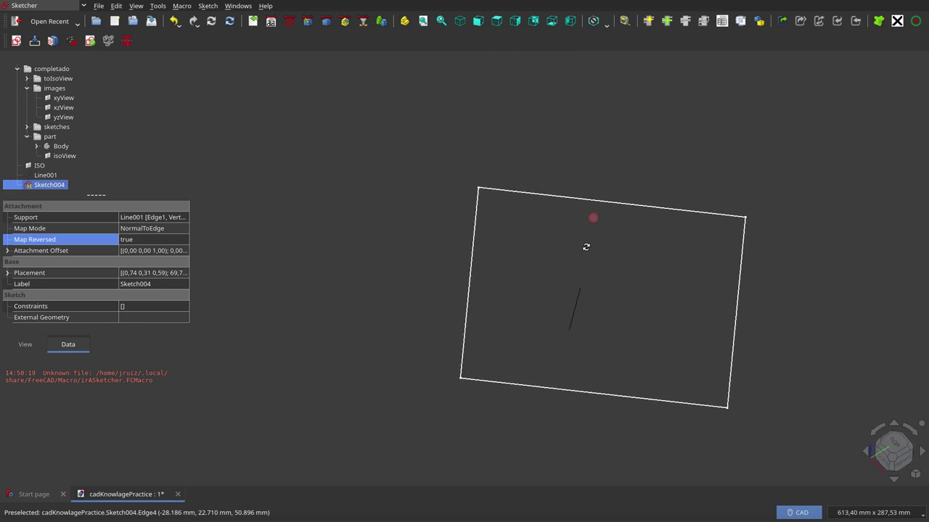
- Change Sketch004's Label to 'orientado' in the Data tab, then reselect it
{"action": "scroll", "coordinate": [515, 183], "scroll_direction": "down", "scroll_amount": 2}
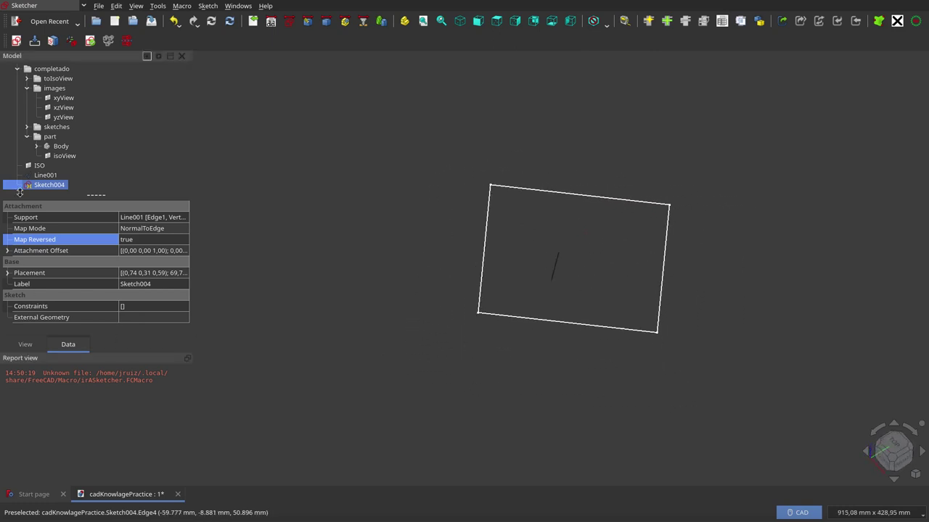
{"action": "mouse_move", "coordinate": [48, 185]}
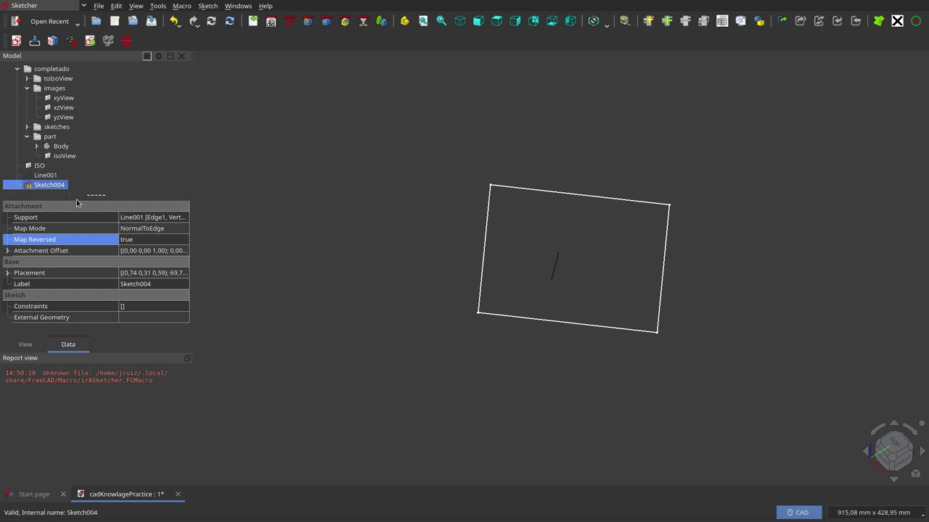
{"action": "left_click", "coordinate": [135, 285]}
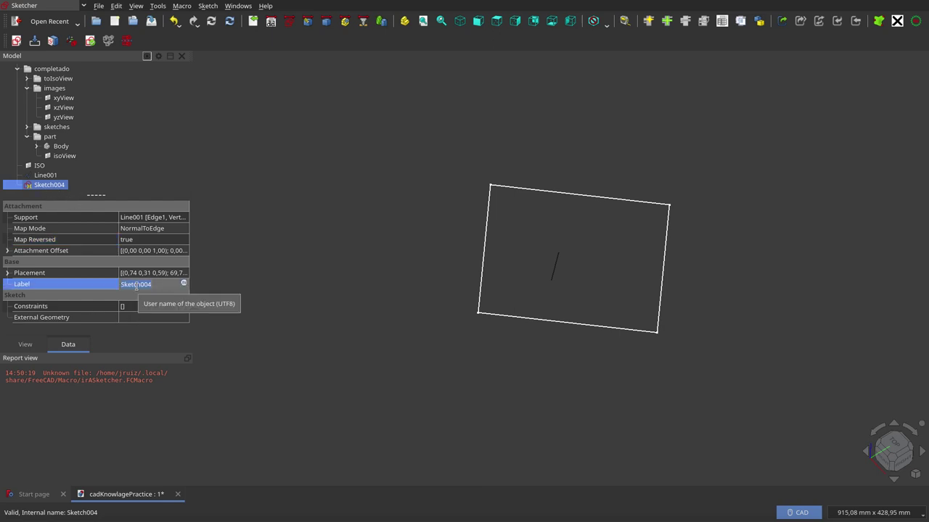
{"action": "type", "text": "orient"}
{"action": "type", "text": "ado"}
{"action": "key", "text": "Return"}
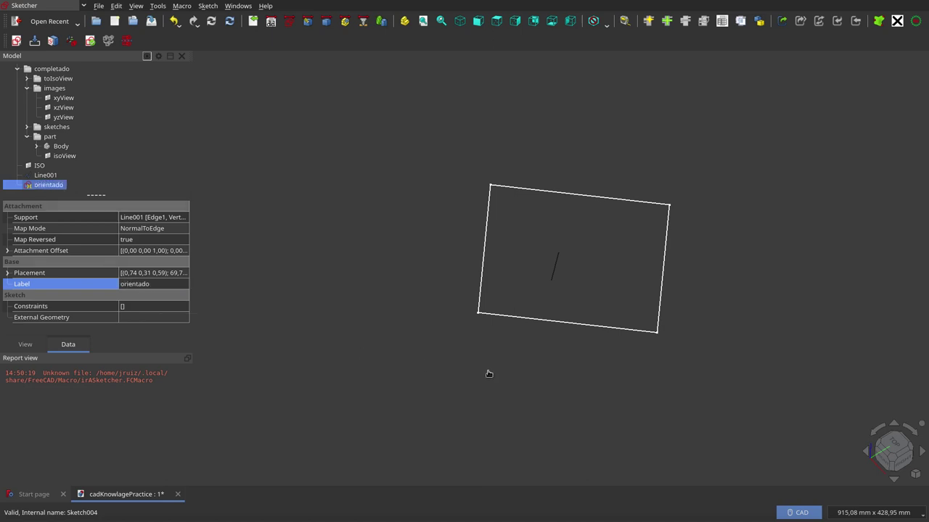
{"action": "left_click", "coordinate": [489, 370]}
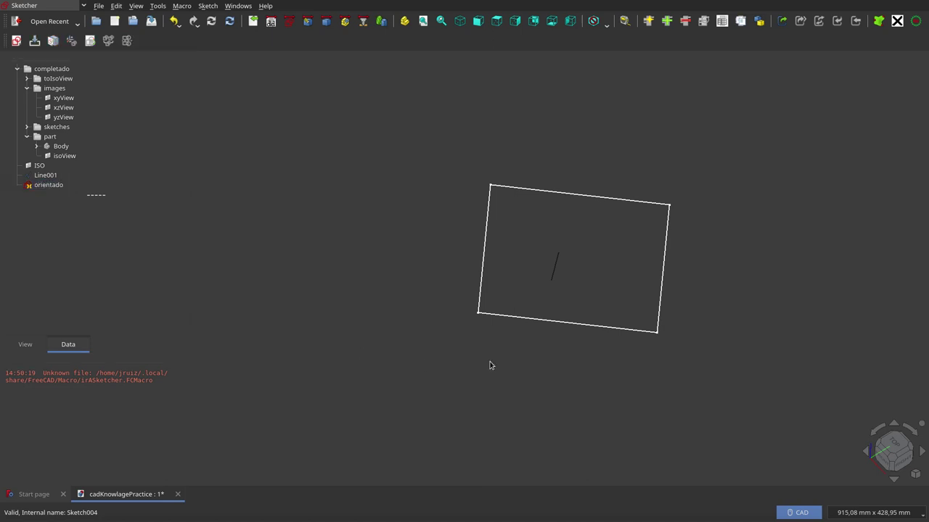
{"action": "left_click", "coordinate": [41, 185]}
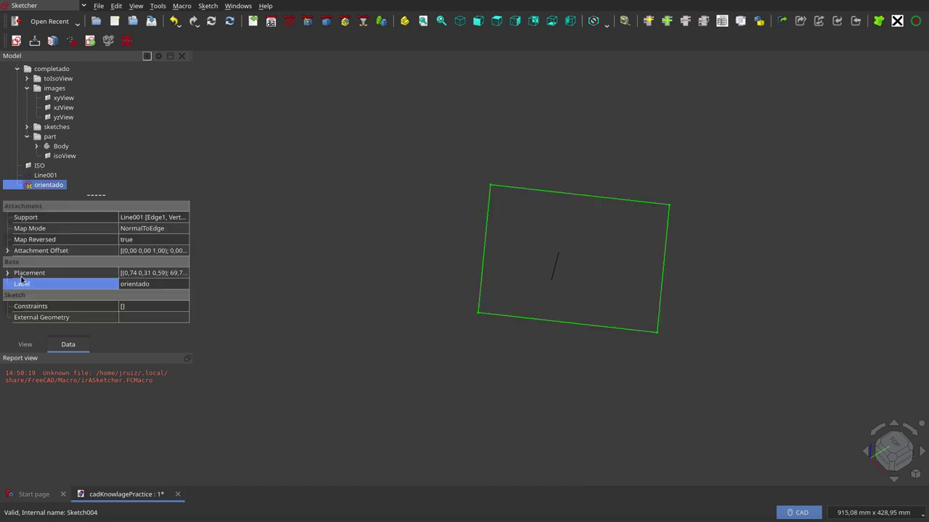
- Inspect orientado's 69.736° rotation axis, then ISO's placement position and axis
{"action": "left_click", "coordinate": [7, 273]}
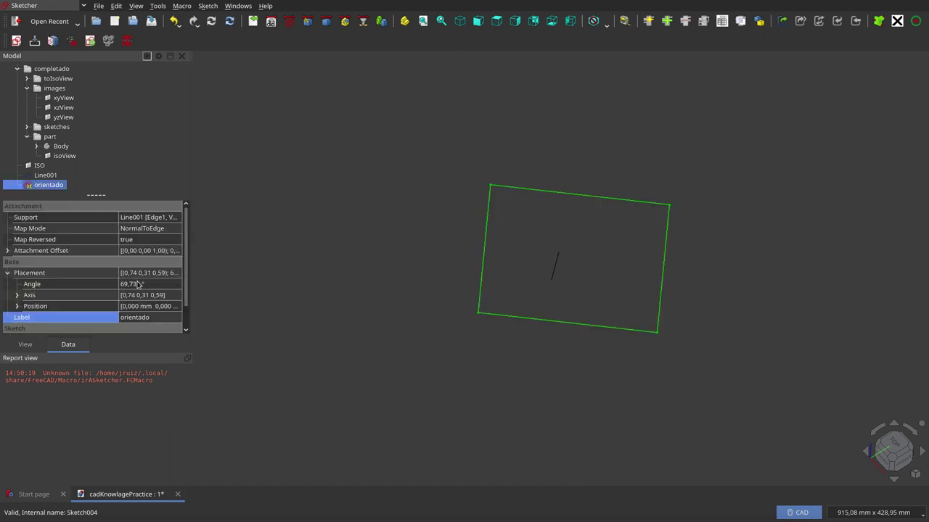
{"action": "scroll", "coordinate": [139, 295], "scroll_direction": "down", "scroll_amount": 1}
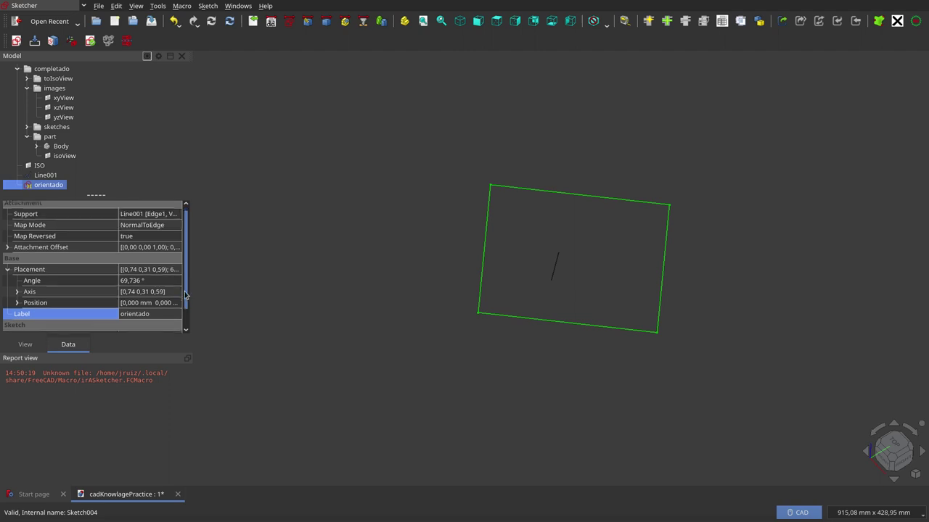
{"action": "left_click", "coordinate": [18, 273]}
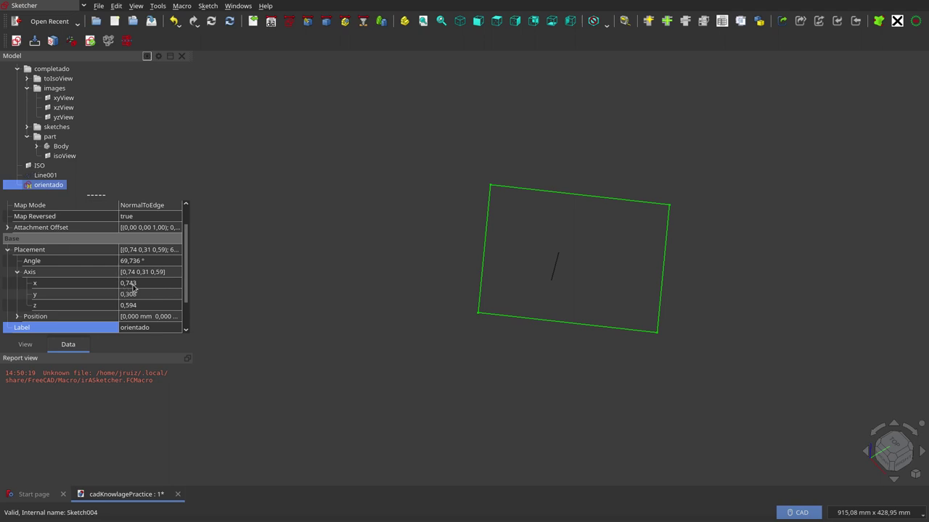
{"action": "left_click", "coordinate": [38, 166]}
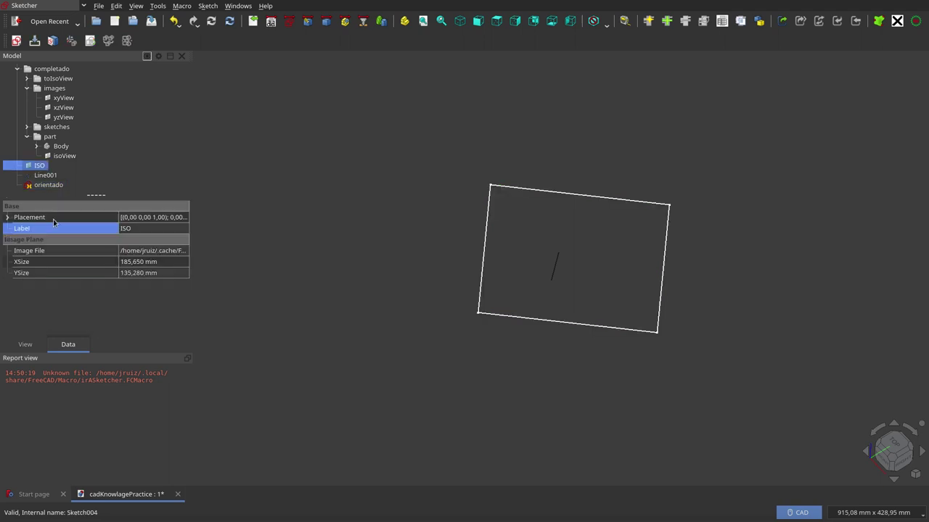
{"action": "left_click", "coordinate": [8, 218]}
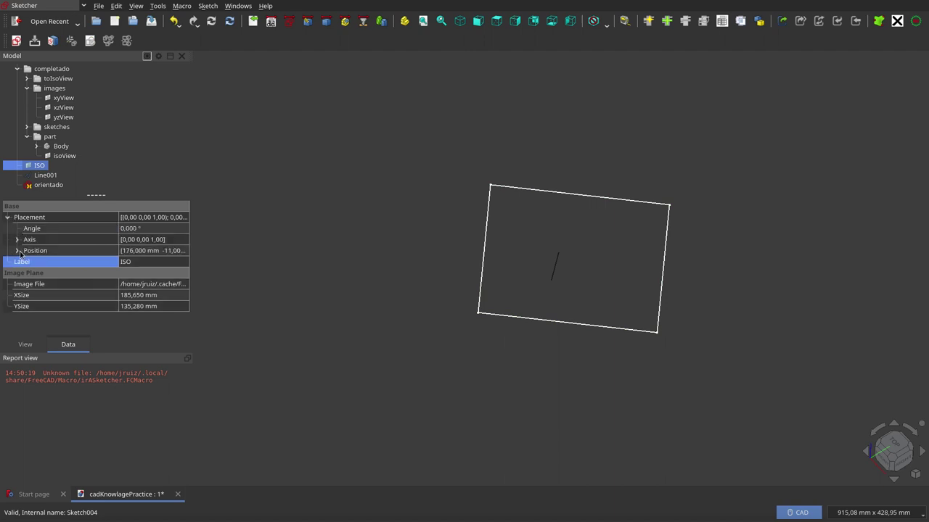
{"action": "left_click", "coordinate": [17, 251]}
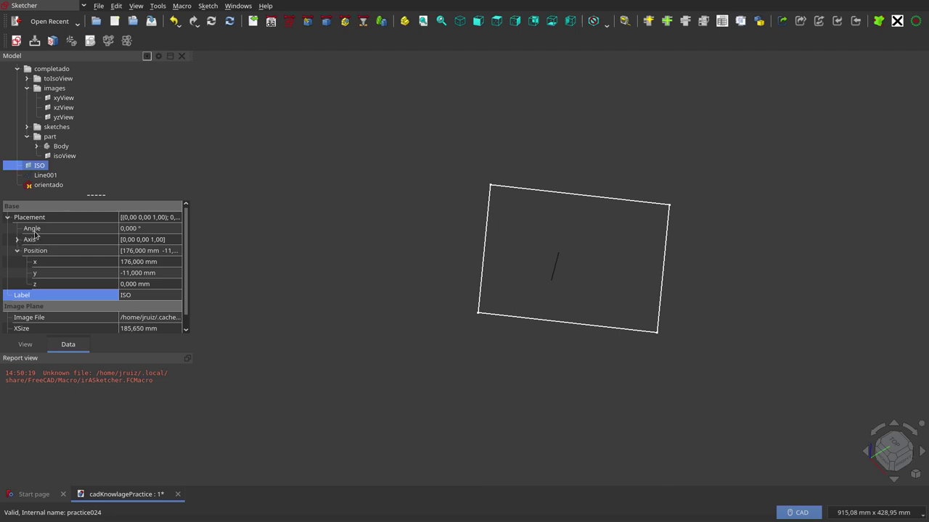
{"action": "left_click", "coordinate": [17, 240]}
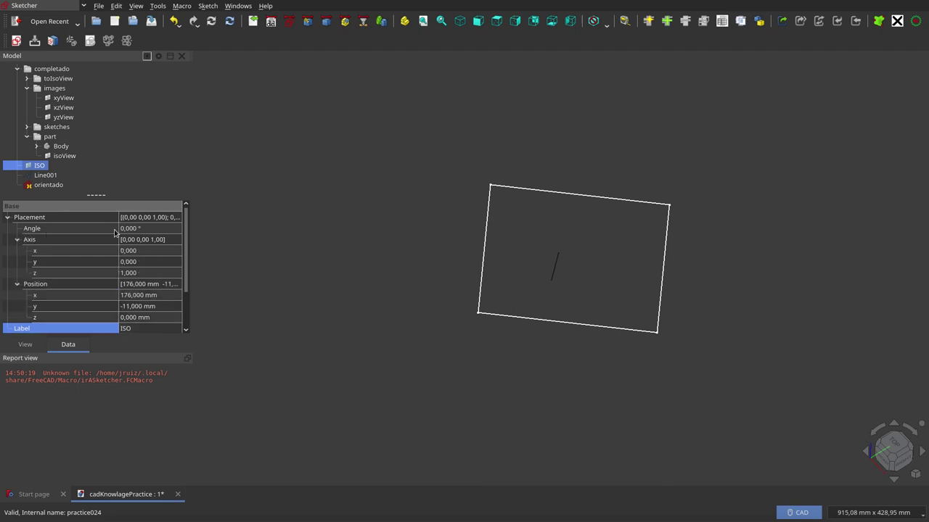
- Recheck orientado's placement position, then expand ISO's placement to edit its angle
{"action": "left_click", "coordinate": [43, 186]}
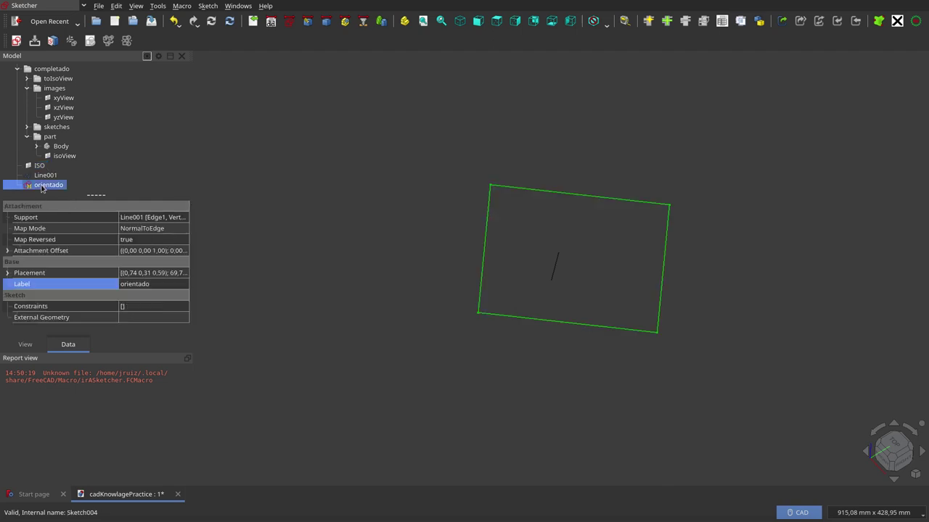
{"action": "left_click", "coordinate": [7, 272]}
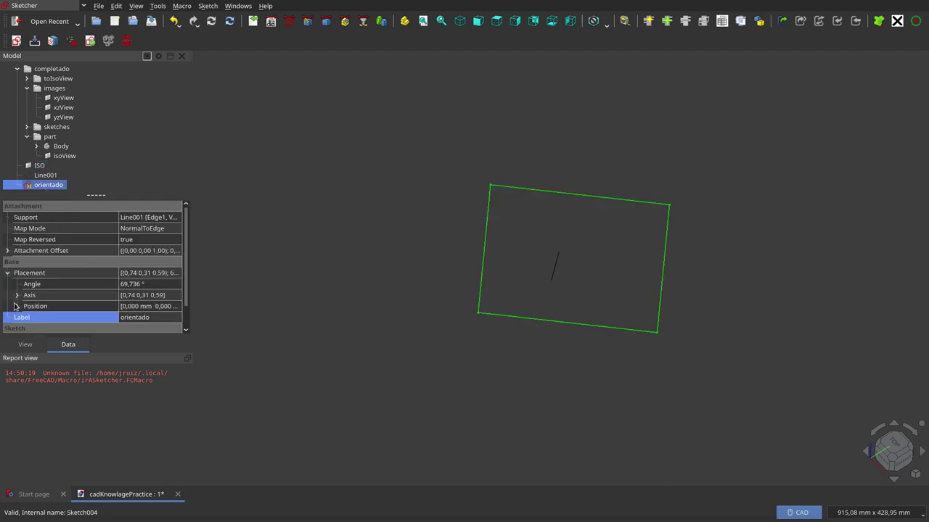
{"action": "left_click", "coordinate": [17, 306]}
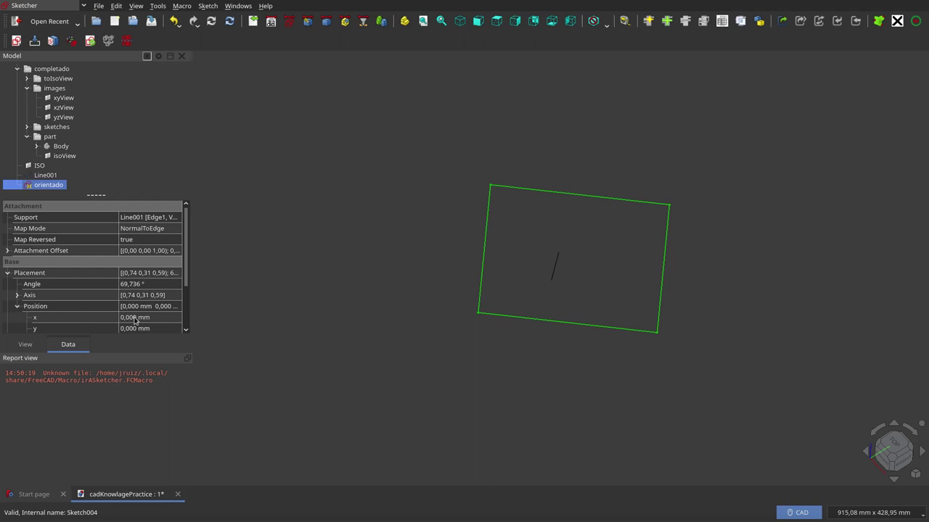
{"action": "left_click", "coordinate": [46, 175]}
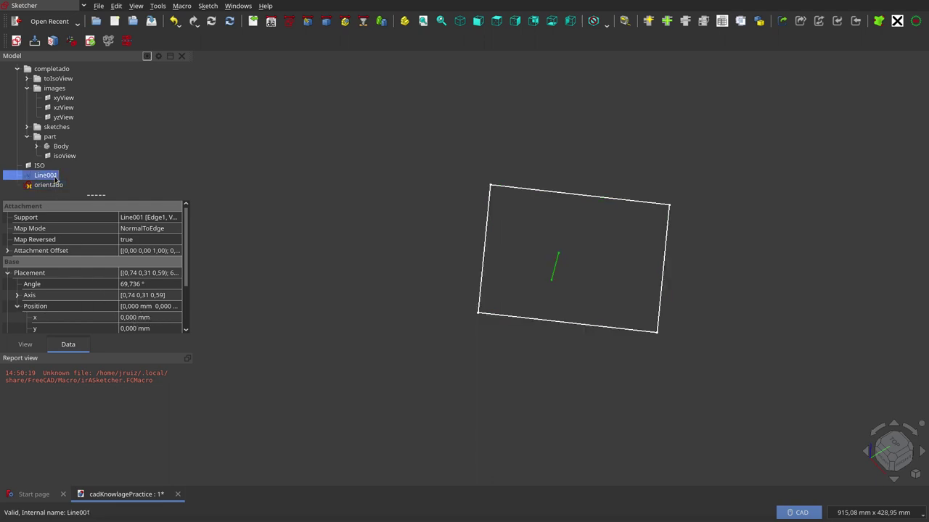
{"action": "left_click", "coordinate": [40, 166]}
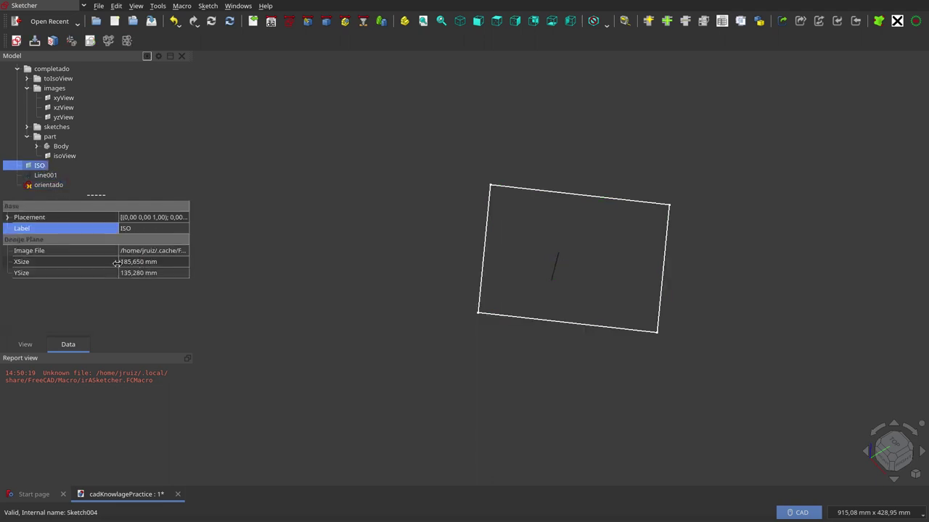
{"action": "left_click", "coordinate": [7, 217]}
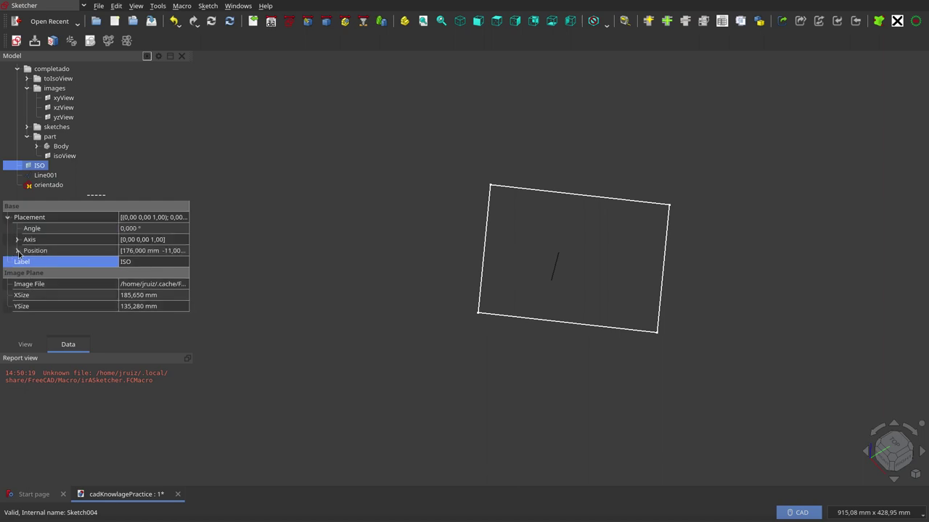
- Bind ISO's rotation angle to the expression <<orientado>>.Placement.Rotation.Angle, giving 69.736°, then check it against orientado
{"action": "left_click", "coordinate": [130, 229]}
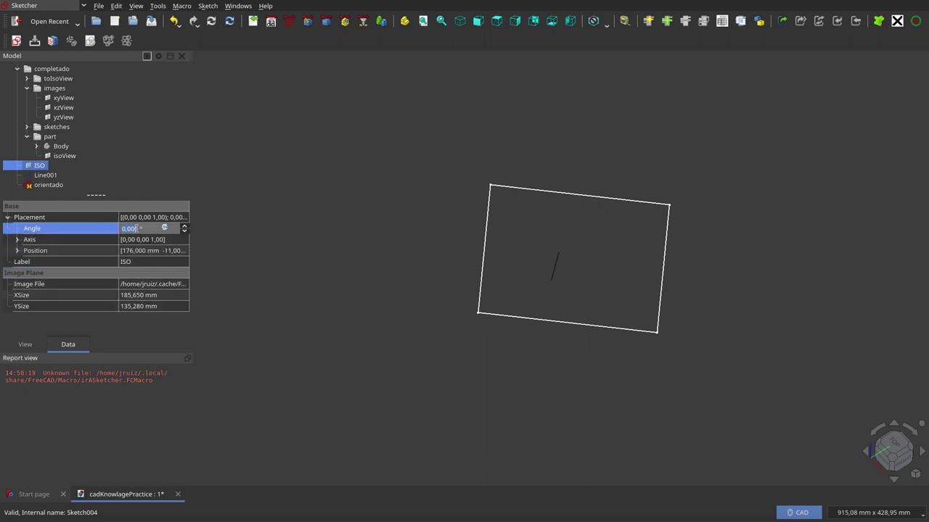
{"action": "left_click", "coordinate": [166, 229]}
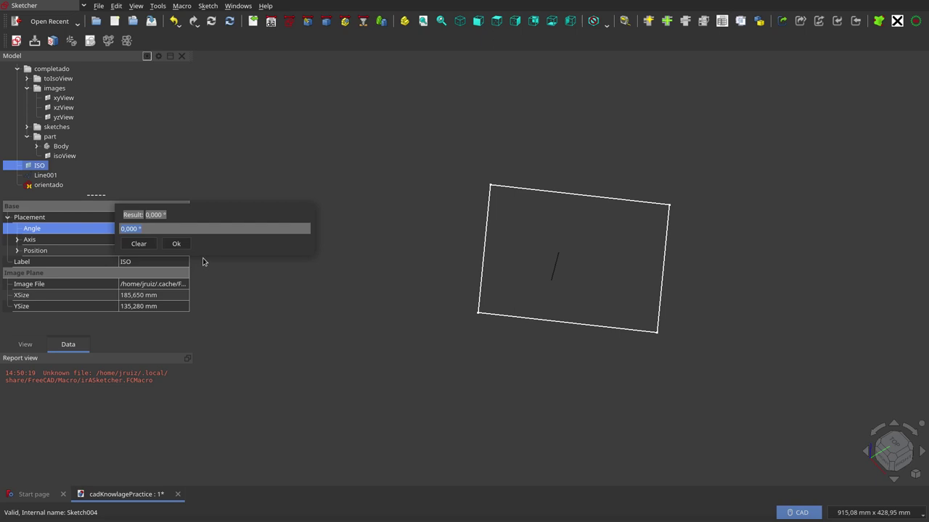
{"action": "left_click", "coordinate": [194, 228]}
{"action": "type", "text": "ori"}
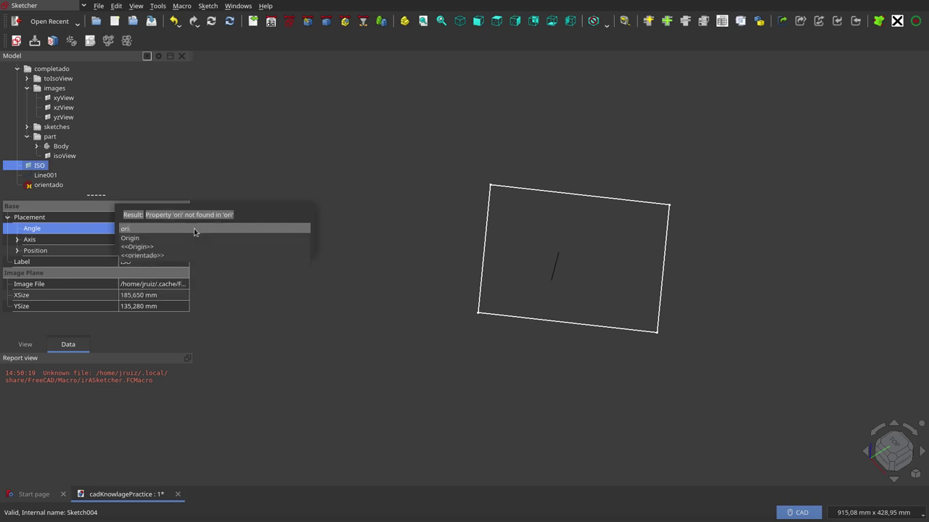
{"action": "type", "text": "e"}
{"action": "left_click", "coordinate": [153, 238]}
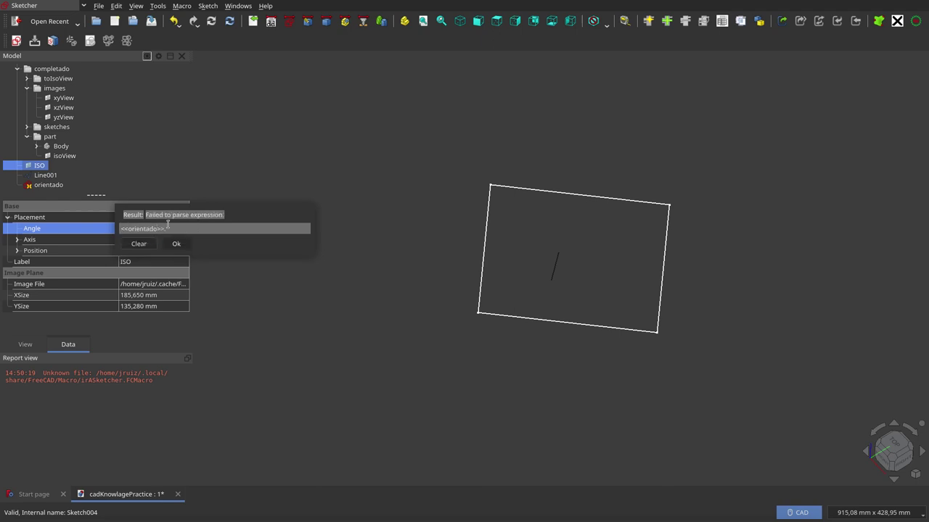
{"action": "type", "text": "Pla"}
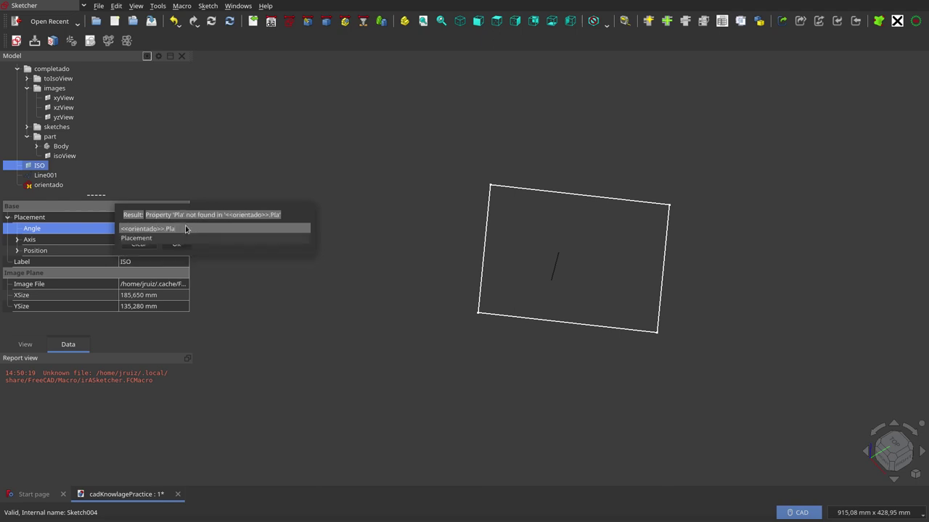
{"action": "left_click", "coordinate": [150, 239]}
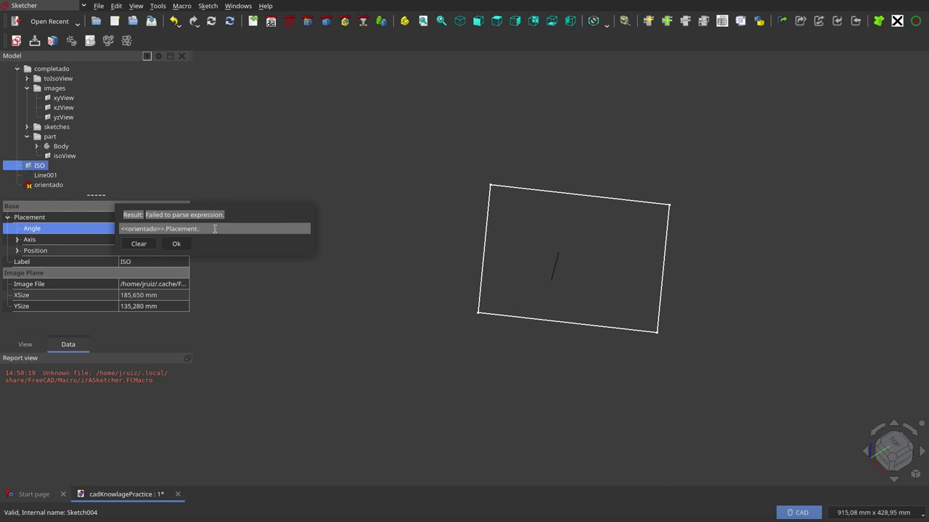
{"action": "type", "text": "Rotatio"}
{"action": "type", "text": "n"}
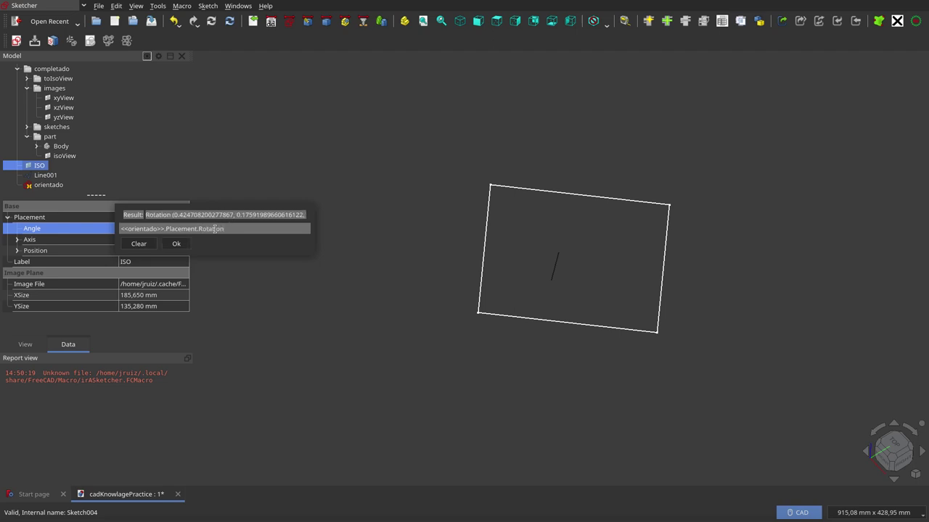
{"action": "type", "text": ".an"}
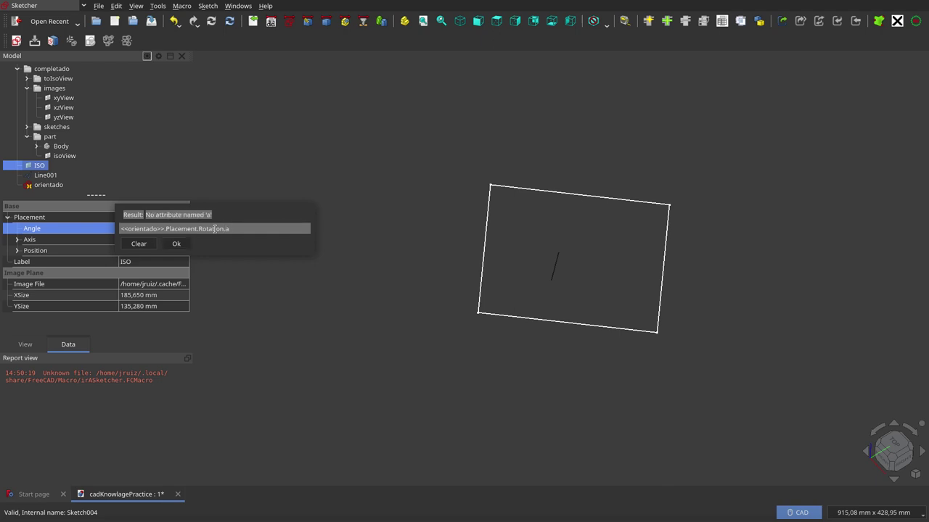
{"action": "key", "text": "BackSpace"}
{"action": "type", "text": "Ang"}
{"action": "type", "text": "le"}
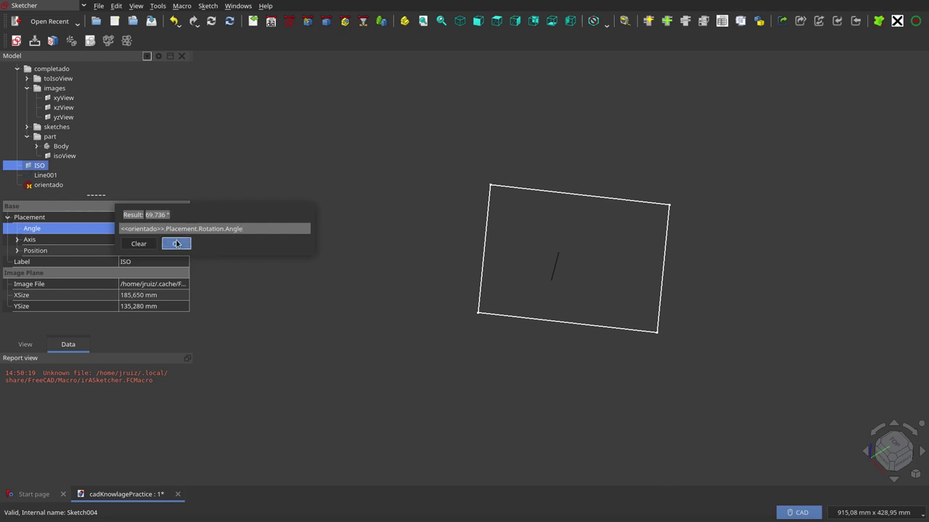
{"action": "left_click", "coordinate": [177, 244]}
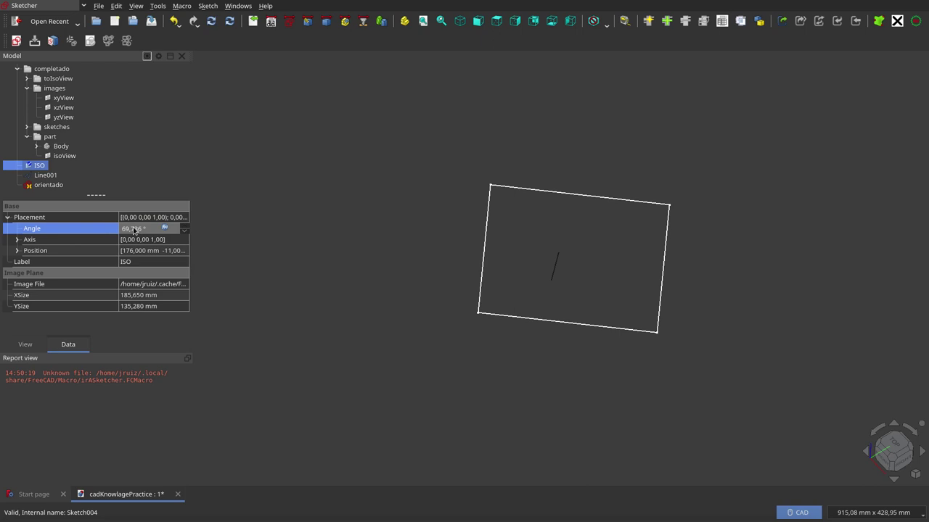
{"action": "left_click", "coordinate": [54, 187]}
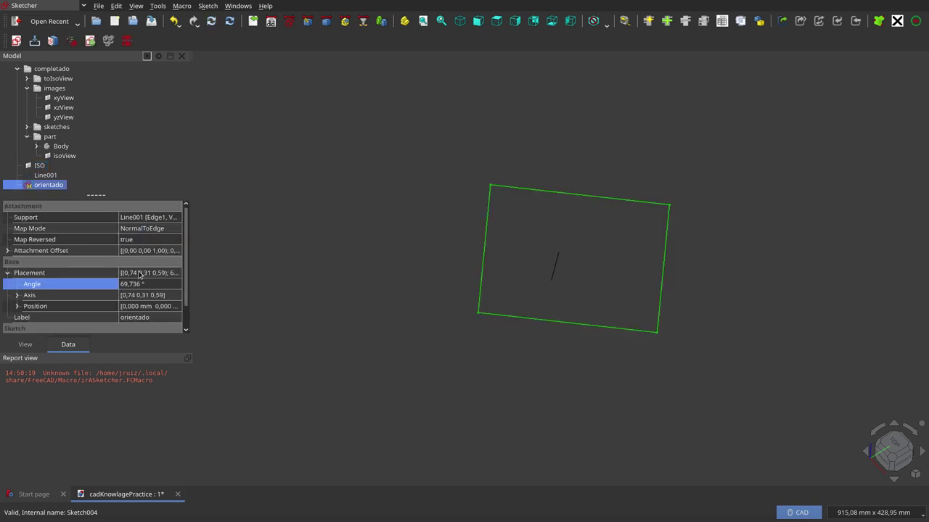
{"action": "left_click", "coordinate": [40, 166]}
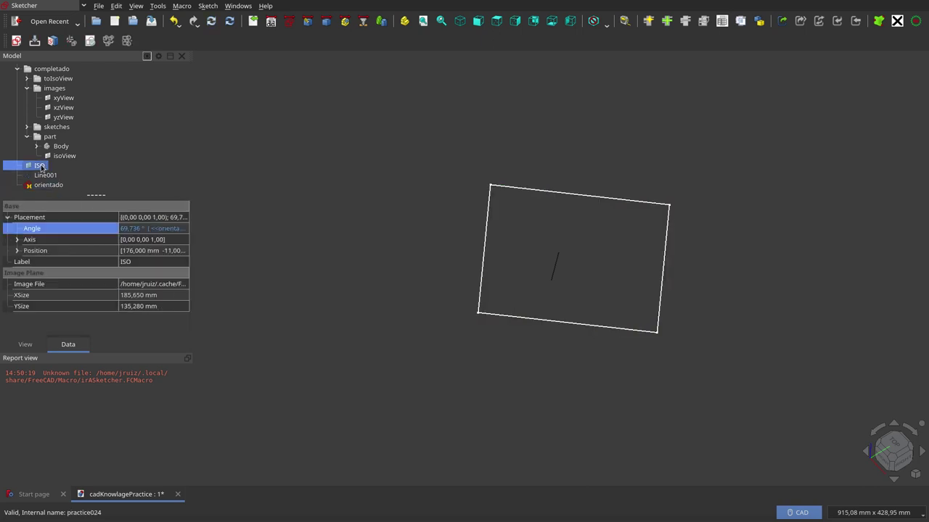
{"action": "left_click", "coordinate": [16, 240]}
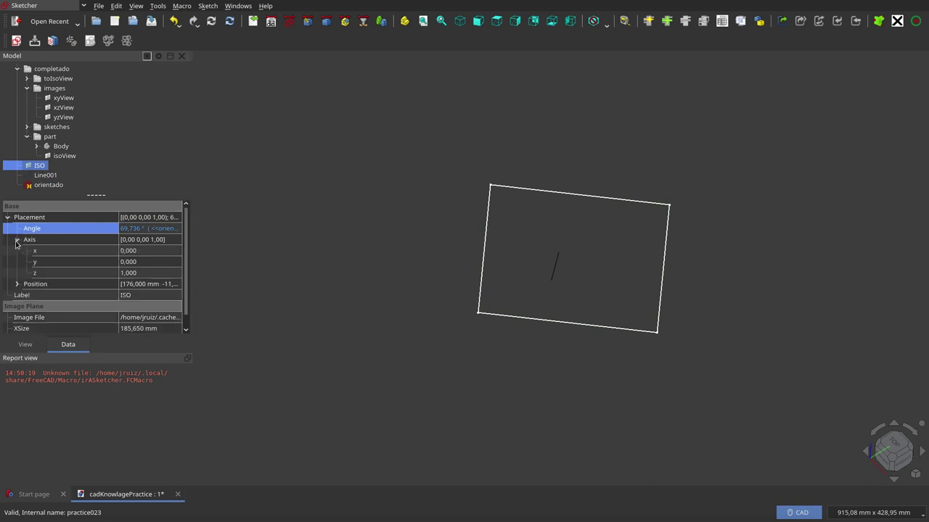
{"action": "left_click", "coordinate": [149, 229]}
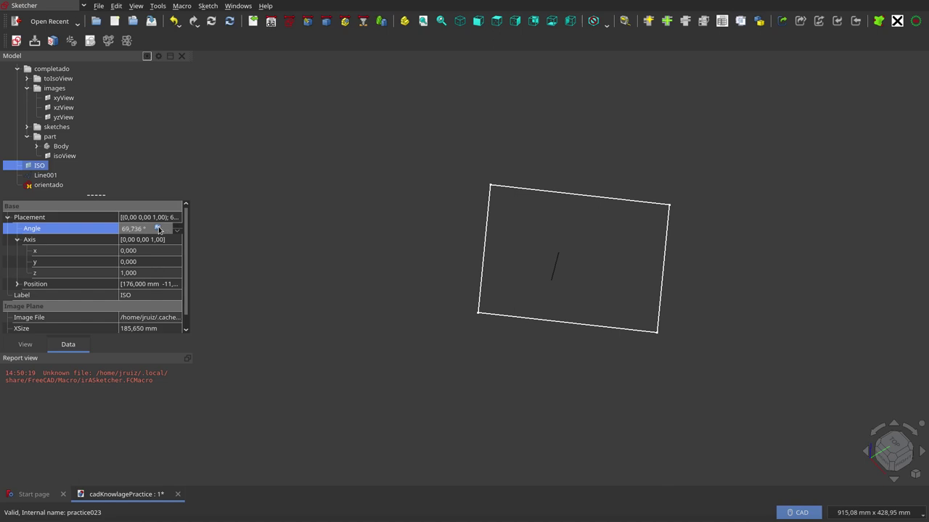
{"action": "left_click", "coordinate": [158, 229]}
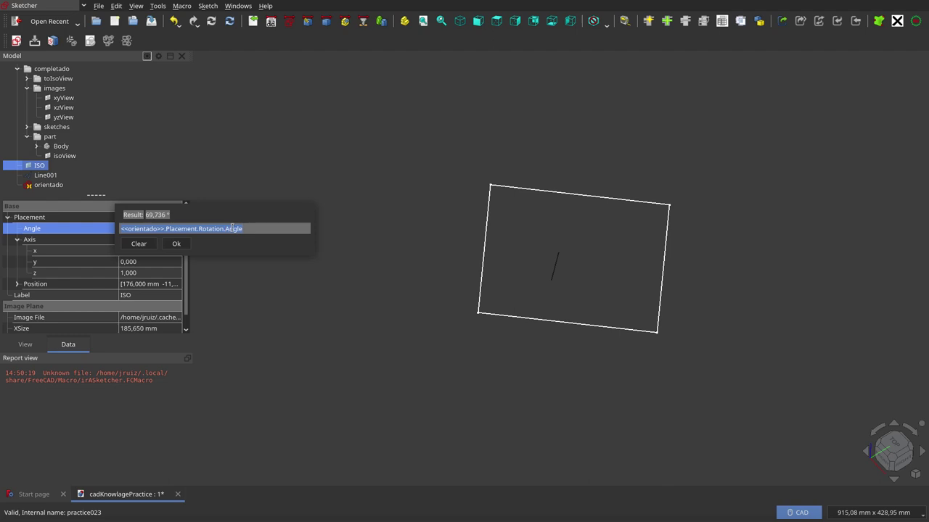
{"action": "left_click", "coordinate": [386, 303]}
{"action": "left_click", "coordinate": [386, 304]}
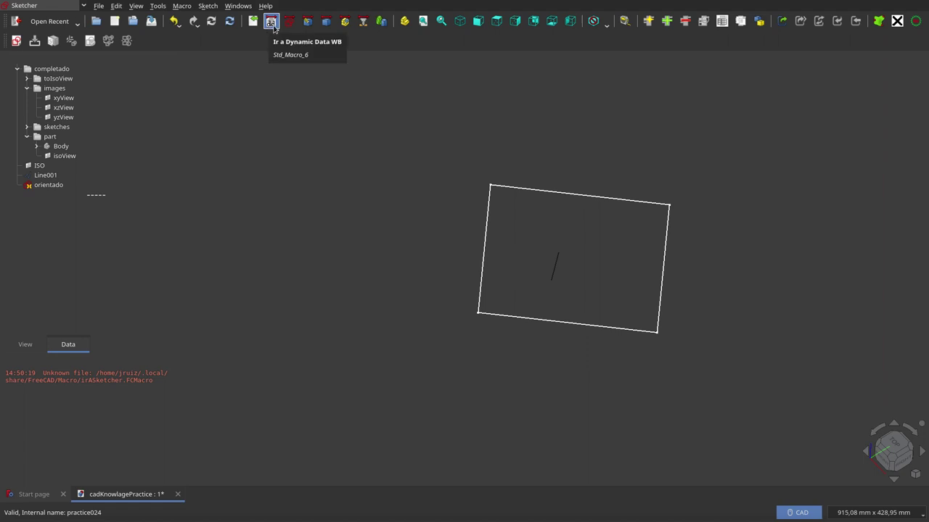
- Switch to the DynamicData workbench, select orientado, and open the DynamicData menu
{"action": "left_click", "coordinate": [273, 26]}
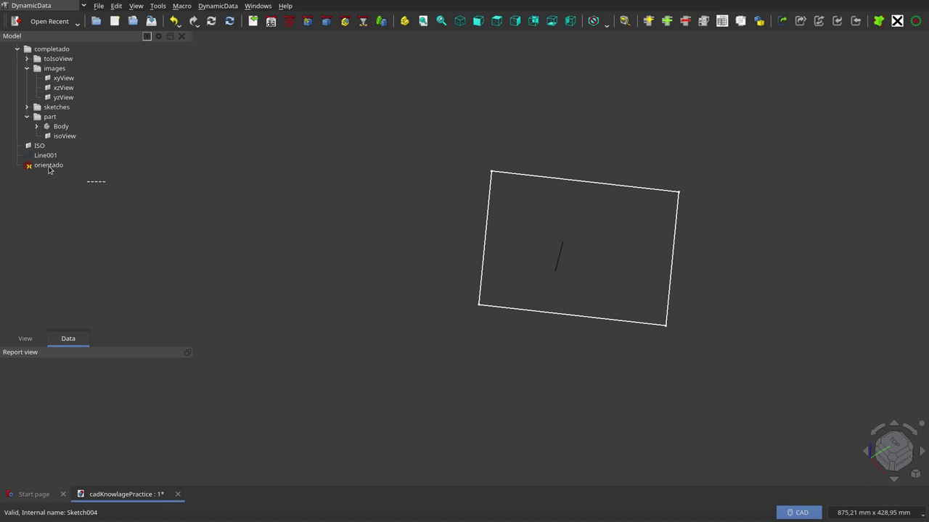
{"action": "left_click", "coordinate": [49, 166]}
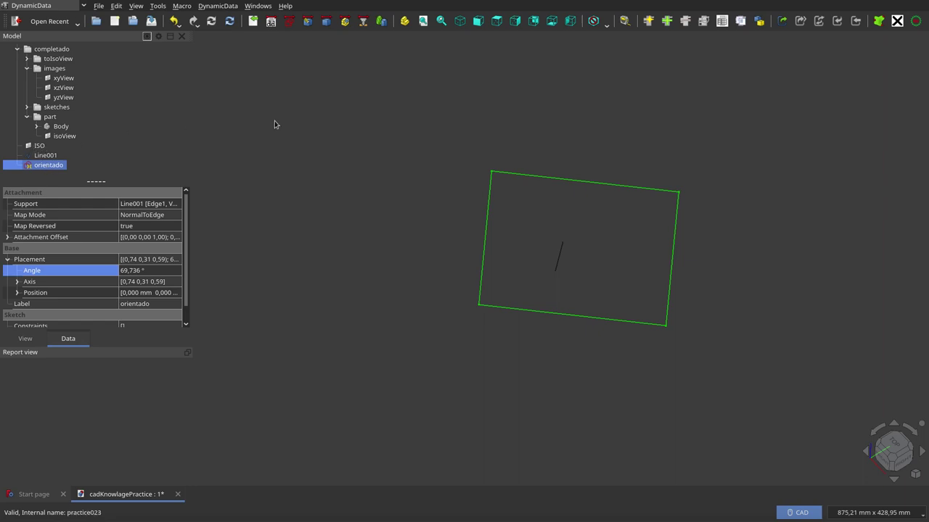
{"action": "left_click", "coordinate": [213, 9]}
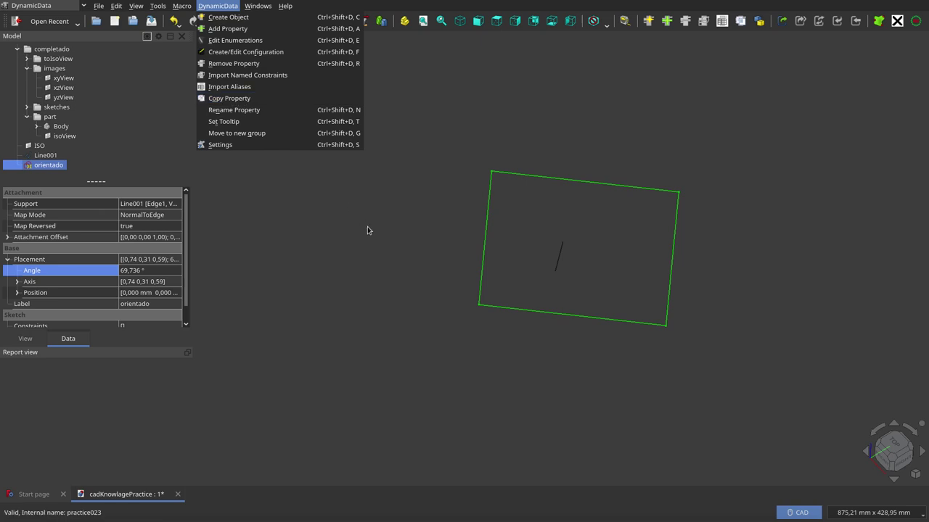
- Select the ISO image plane together with the orientado sketch
{"action": "left_click", "coordinate": [282, 219]}
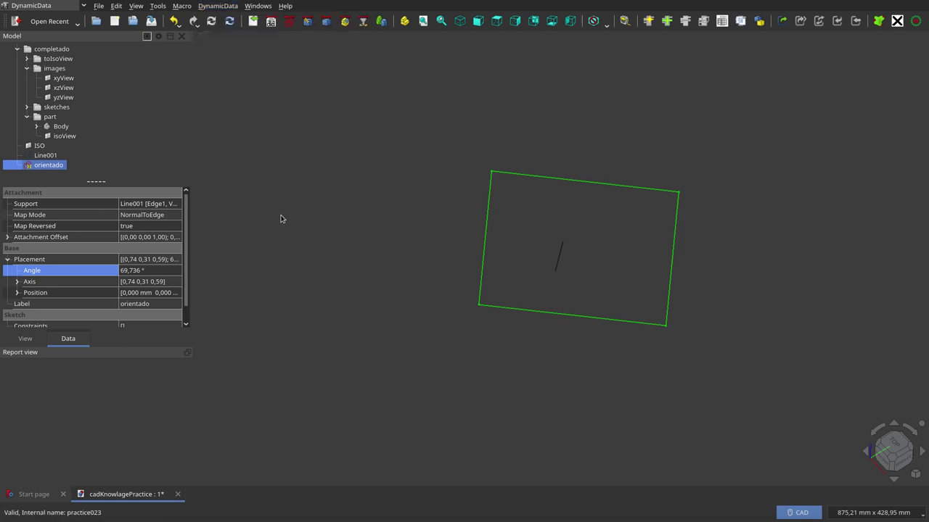
{"action": "left_click", "coordinate": [45, 148]}
{"action": "left_click", "coordinate": [55, 166], "text": "shift"}
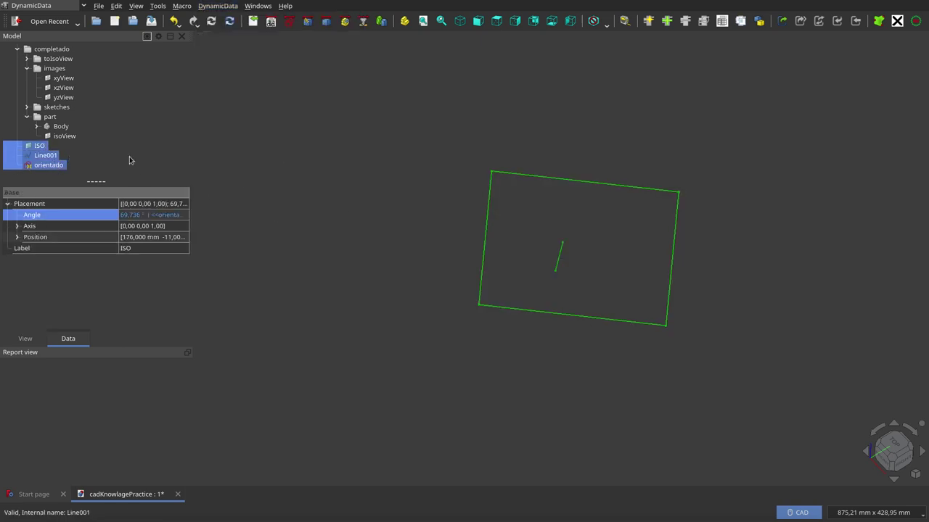
{"action": "left_click", "coordinate": [372, 167]}
{"action": "left_click", "coordinate": [42, 147]}
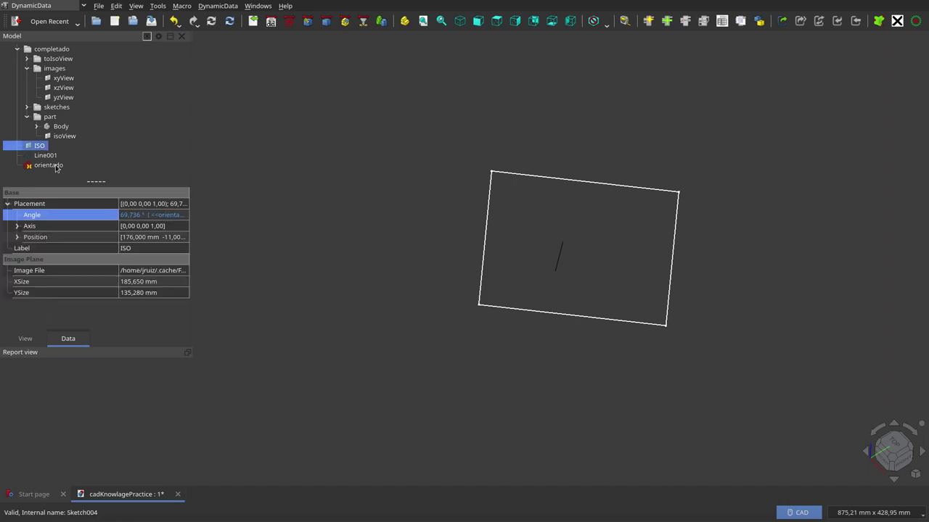
{"action": "left_click", "coordinate": [57, 166], "text": "ctrl"}
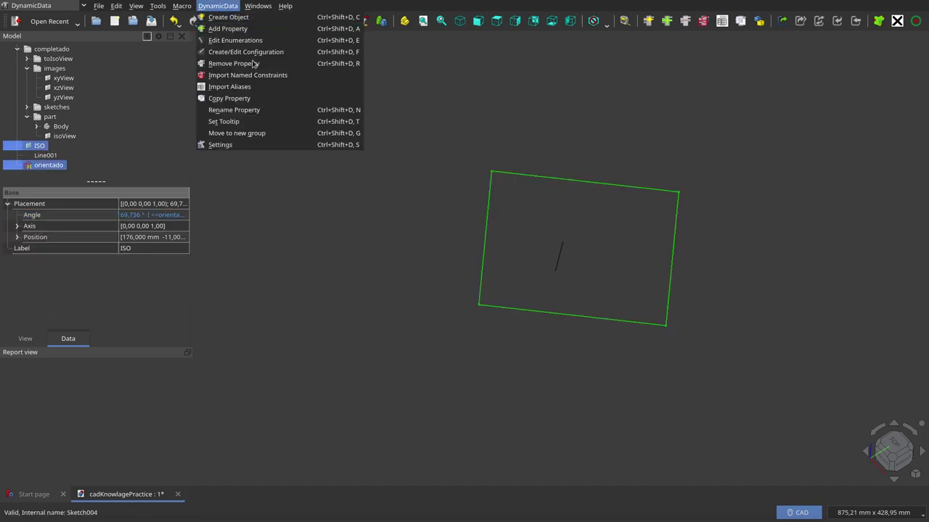
- Use DynamicData Copy Property to set ISO's Placement from orientado's Placement
{"action": "left_click", "coordinate": [254, 99]}
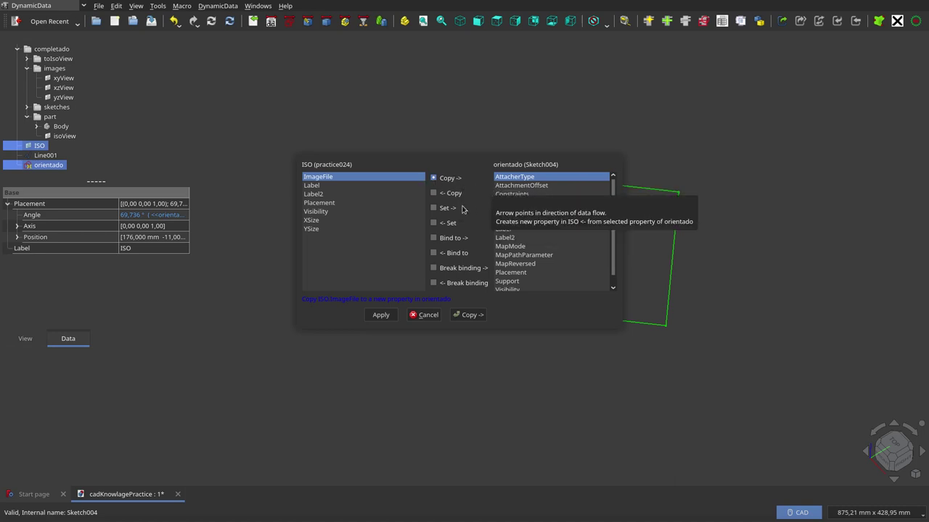
{"action": "left_click", "coordinate": [317, 204]}
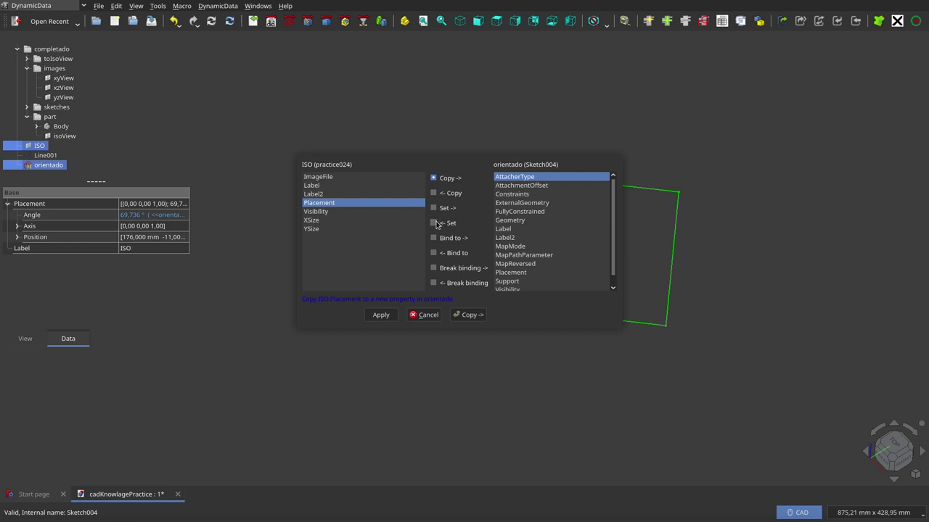
{"action": "left_click", "coordinate": [434, 223]}
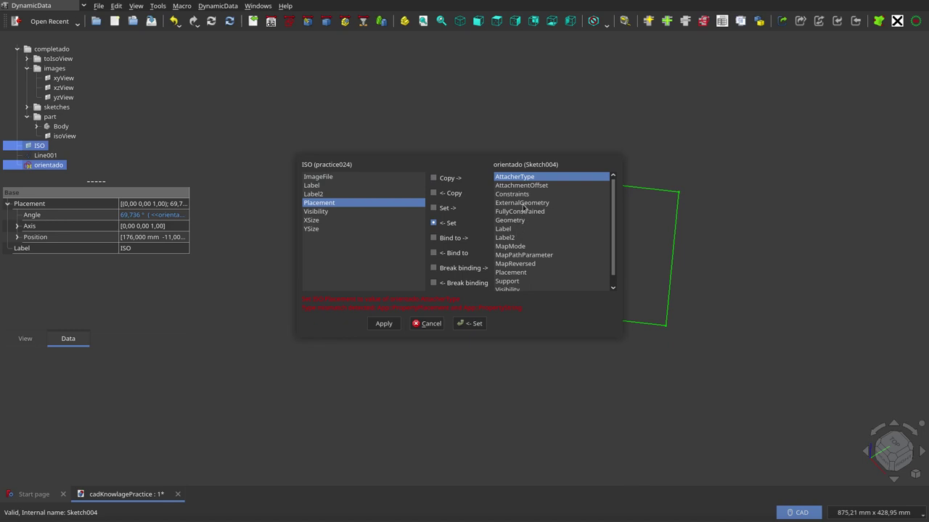
{"action": "scroll", "coordinate": [535, 232], "scroll_direction": "down", "scroll_amount": 1}
{"action": "left_click", "coordinate": [521, 266]}
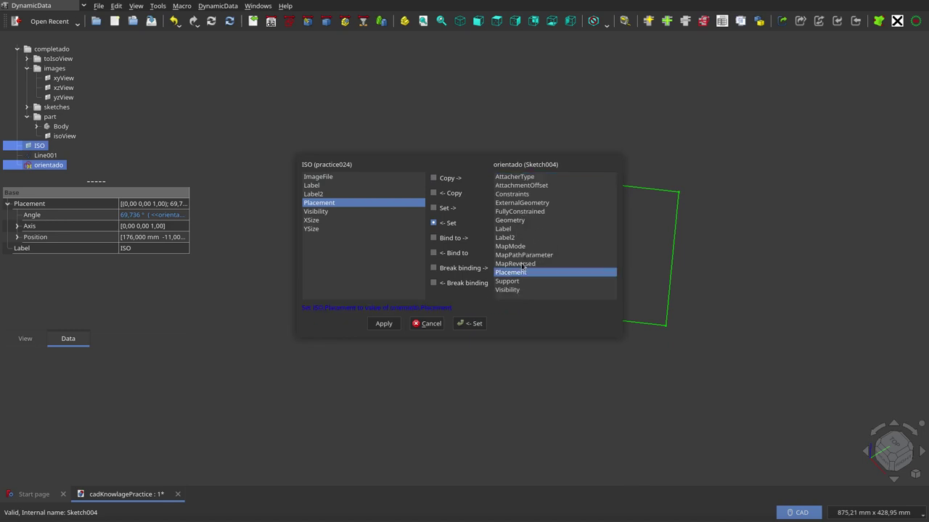
{"action": "left_click", "coordinate": [478, 326]}
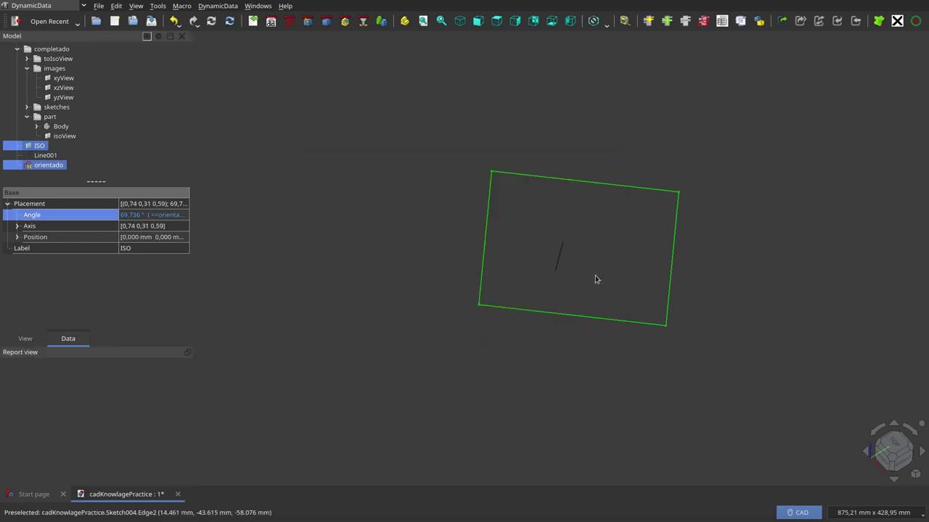
- Orbit and zoom around the ISO image plane to inspect its tilted placement
{"action": "middle_click_drag", "start_coordinate": [617, 232], "coordinate": [460, 240]}
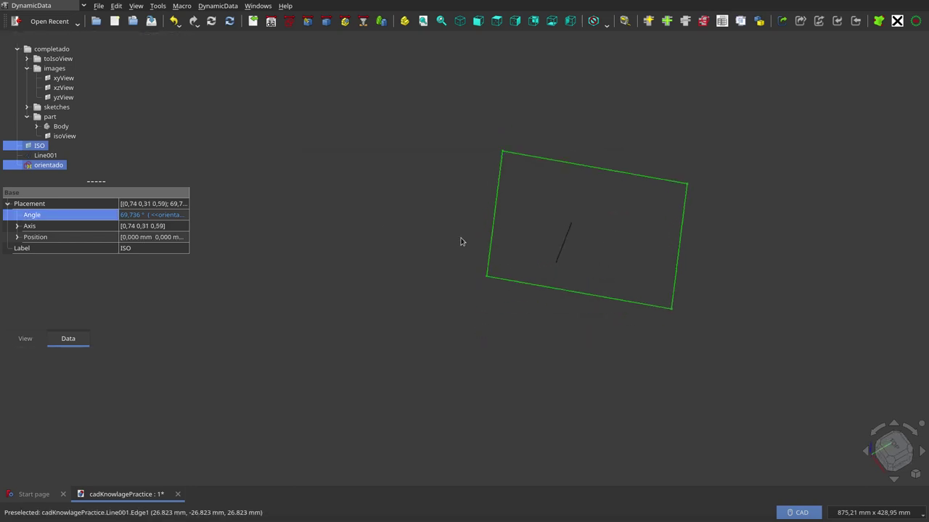
{"action": "left_click", "coordinate": [34, 147]}
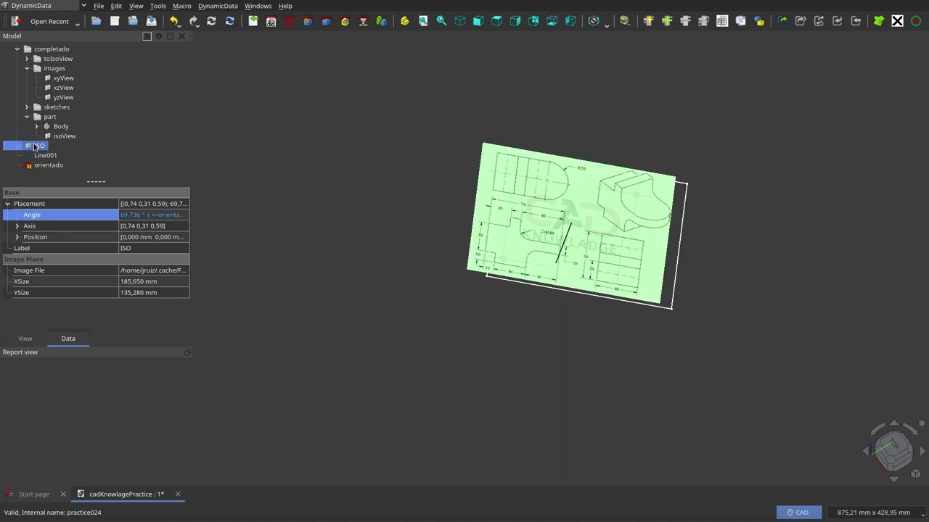
{"action": "middle_click_drag", "start_coordinate": [418, 281], "coordinate": [583, 219]}
{"action": "scroll", "coordinate": [583, 220], "scroll_direction": "down", "scroll_amount": 3}
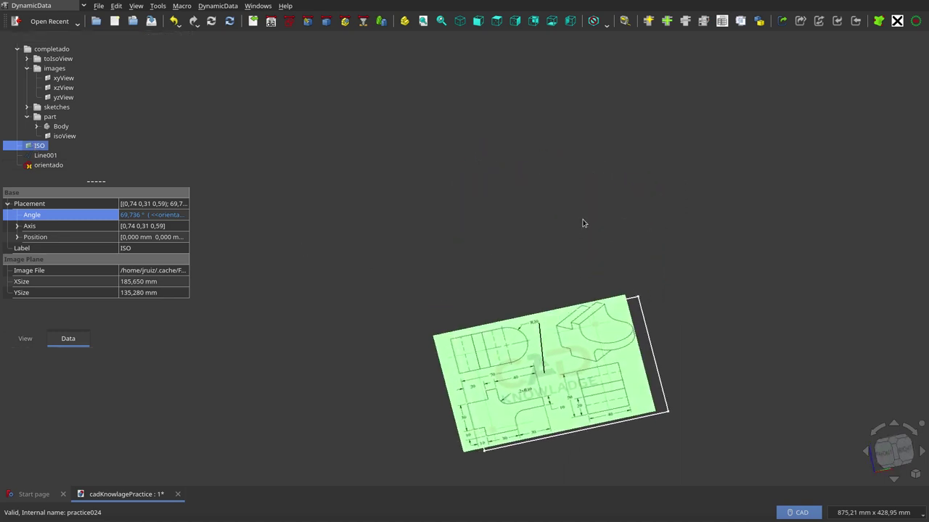
{"action": "mouse_move", "coordinate": [552, 381]}
{"action": "middle_mouse_down"}
{"action": "mouse_move", "coordinate": [501, 410]}
{"action": "mouse_move", "coordinate": [501, 464]}
{"action": "middle_mouse_up"}
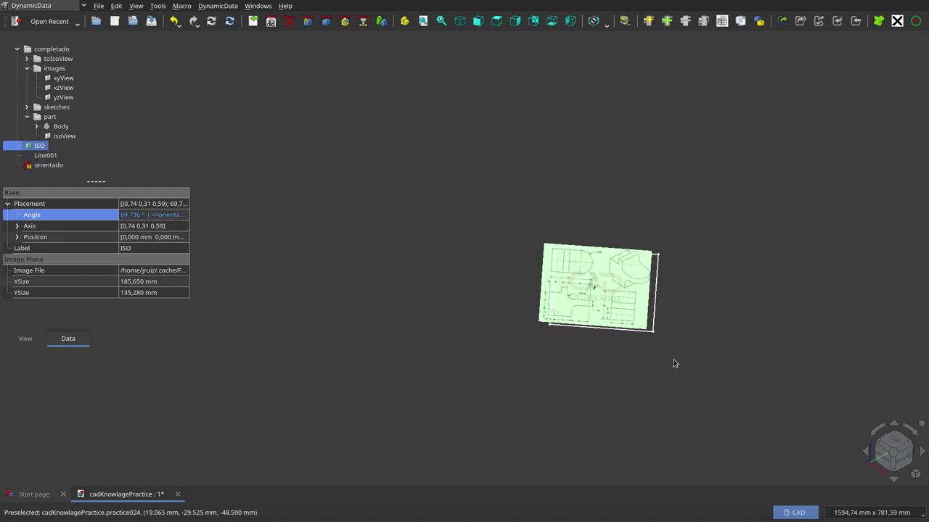
{"action": "scroll", "coordinate": [638, 312], "scroll_direction": "up", "scroll_amount": 2}
{"action": "scroll", "coordinate": [638, 312], "scroll_direction": "up", "scroll_amount": 3}
{"action": "mouse_move", "coordinate": [645, 307]}
{"action": "middle_mouse_down"}
{"action": "mouse_move", "coordinate": [709, 277]}
{"action": "mouse_move", "coordinate": [682, 297]}
{"action": "middle_mouse_up"}
- Snap to a standard view with the 0 key and select the Body
{"action": "left_click", "coordinate": [45, 156]}
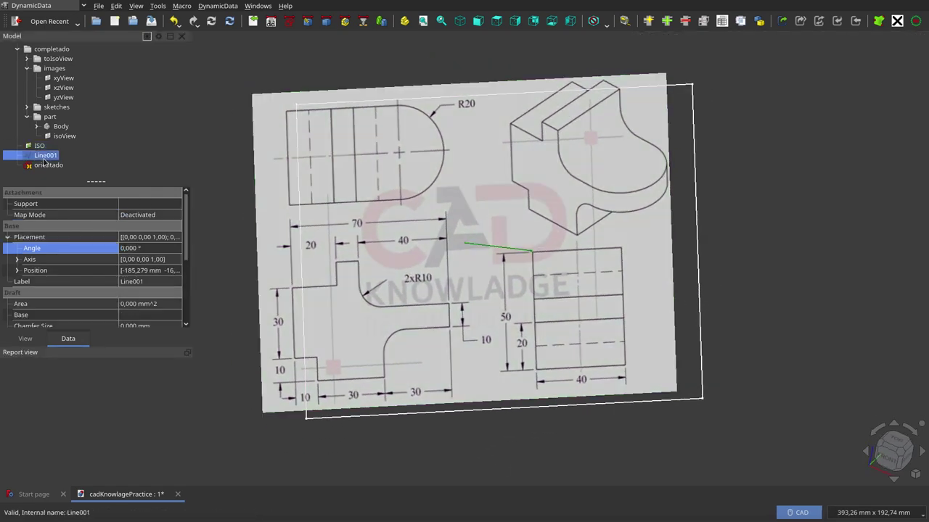
{"action": "left_click", "coordinate": [49, 166]}
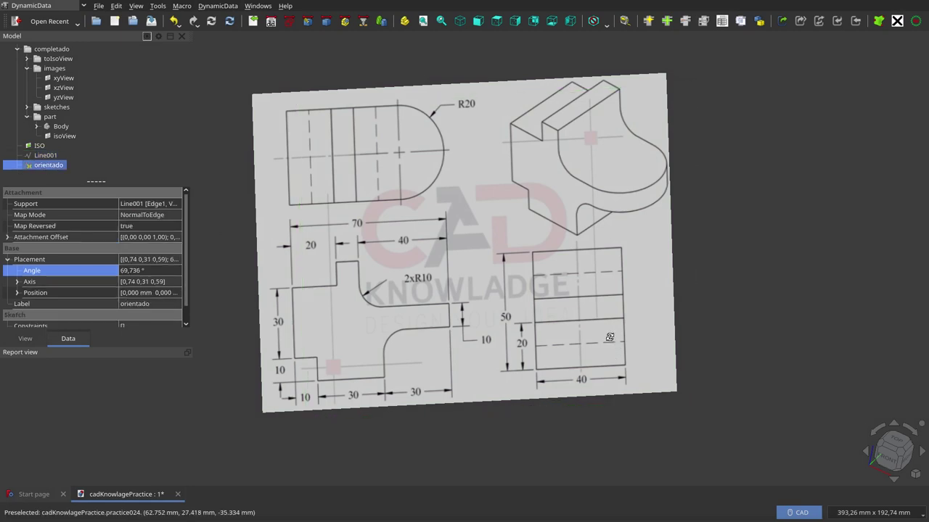
{"action": "middle_click_drag", "start_coordinate": [610, 338], "coordinate": [562, 280]}
{"action": "key", "text": "0"}
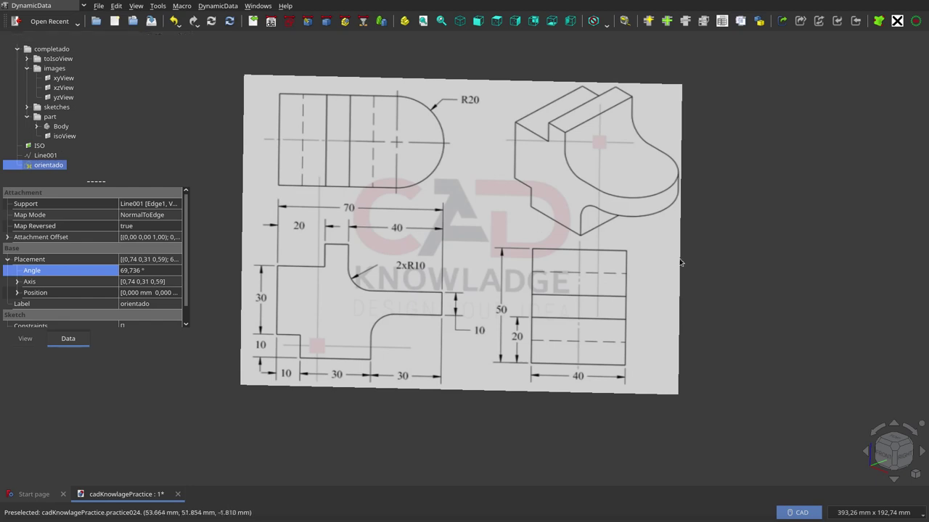
{"action": "scroll", "coordinate": [640, 263], "scroll_direction": "down", "scroll_amount": 3}
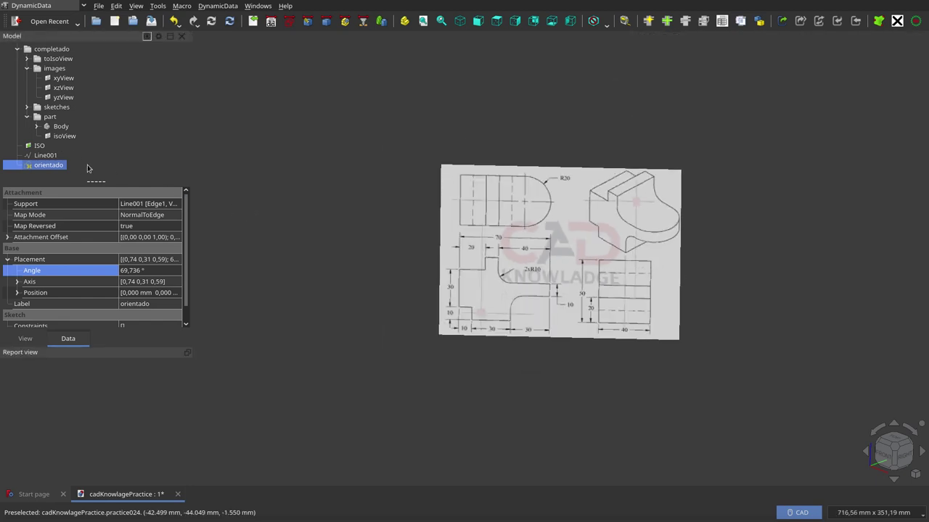
{"action": "left_click", "coordinate": [61, 126]}
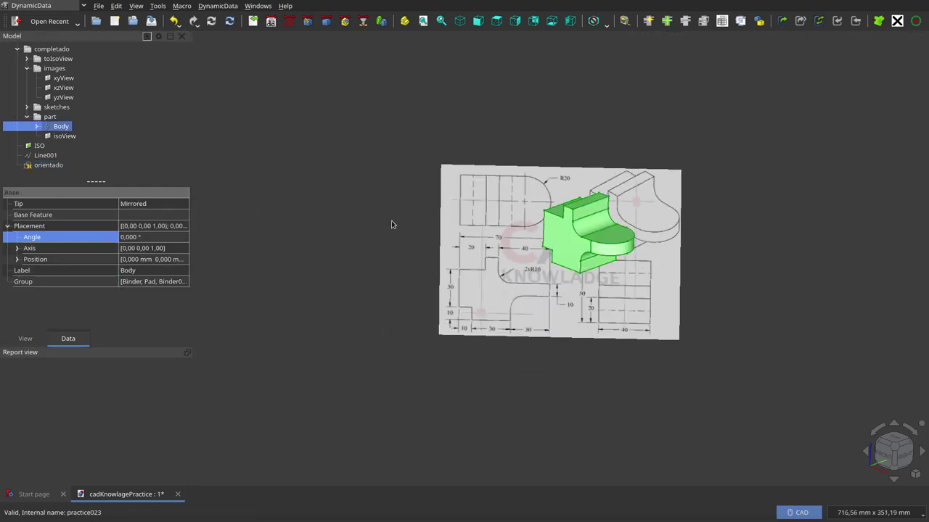
- Switch to the isometric view and zoom in on the Body against the ISO drawing
{"action": "left_click", "coordinate": [457, 25]}
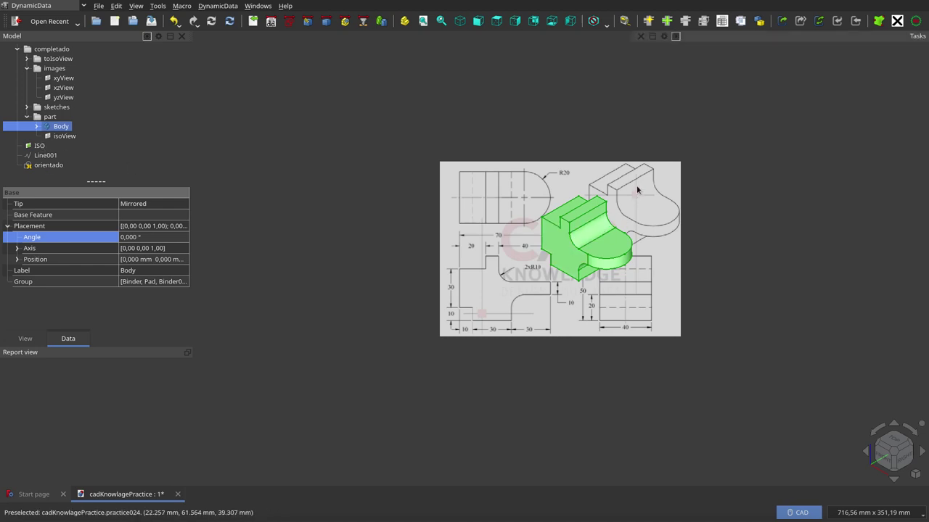
{"action": "scroll", "coordinate": [636, 190], "scroll_direction": "up", "scroll_amount": 2}
{"action": "scroll", "coordinate": [566, 247], "scroll_direction": "up", "scroll_amount": 2}
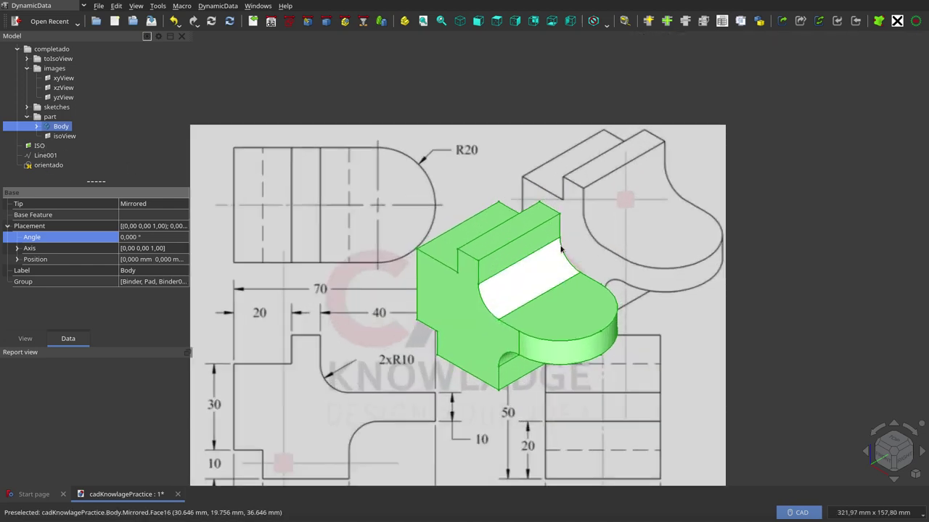
{"action": "scroll", "coordinate": [560, 251], "scroll_direction": "up", "scroll_amount": 1}
{"action": "scroll", "coordinate": [642, 194], "scroll_direction": "down", "scroll_amount": 1}
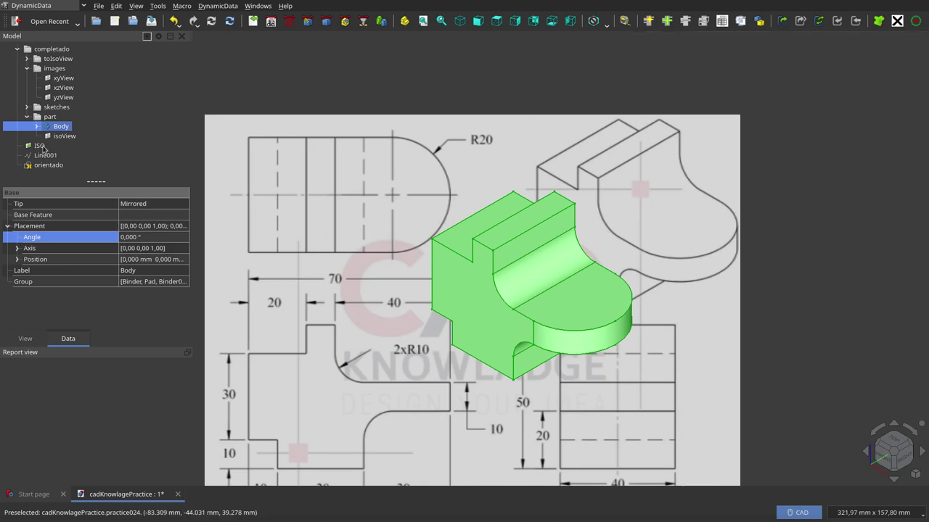
{"action": "left_click", "coordinate": [39, 146]}
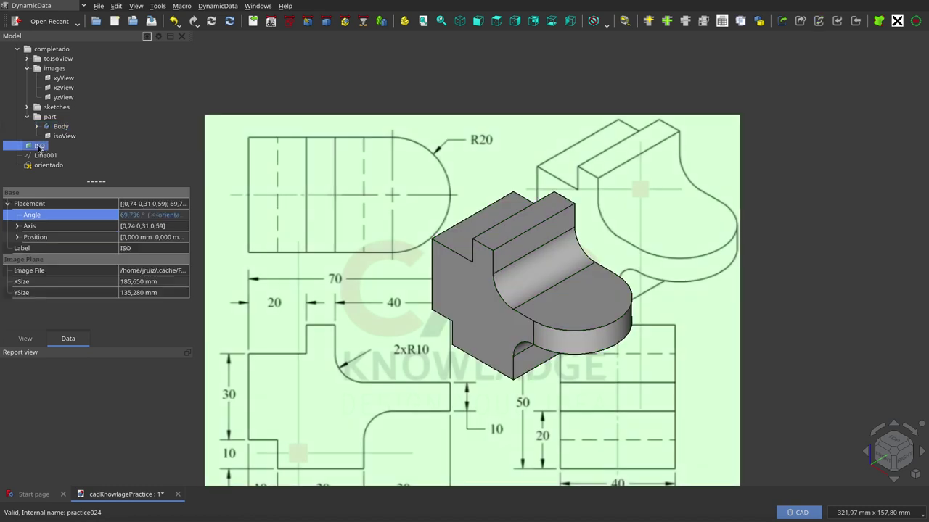
- Start a Transform on ISO and slide it left along X and down along Y
{"action": "right_click", "coordinate": [39, 148]}
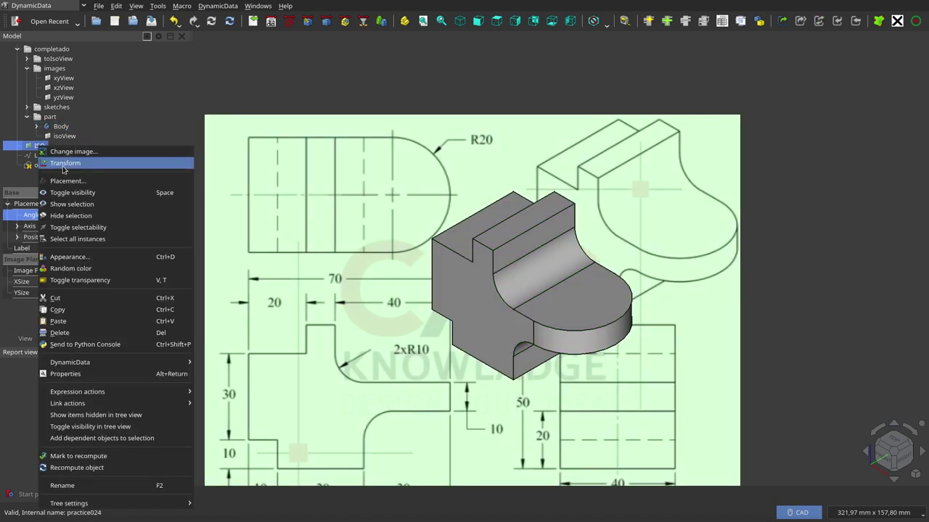
{"action": "left_click", "coordinate": [64, 164]}
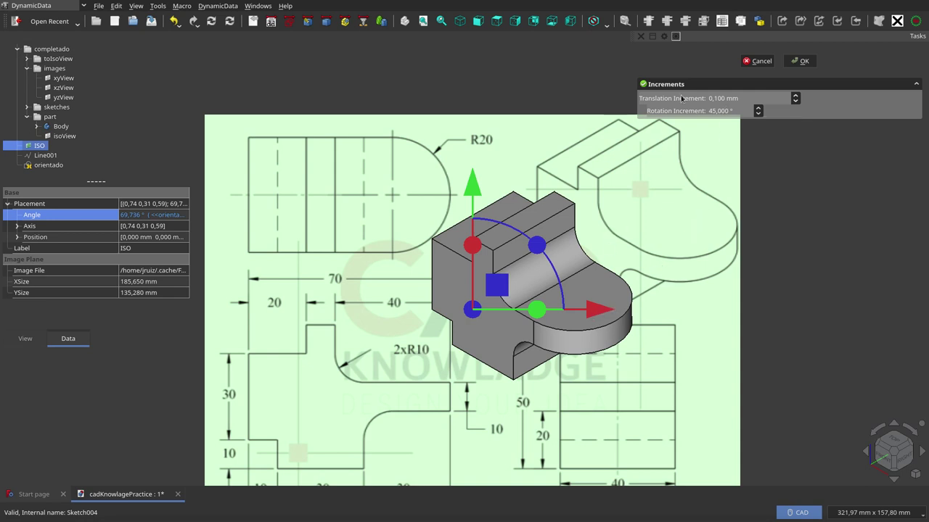
{"action": "left_click_drag", "start_coordinate": [600, 312], "coordinate": [499, 300]}
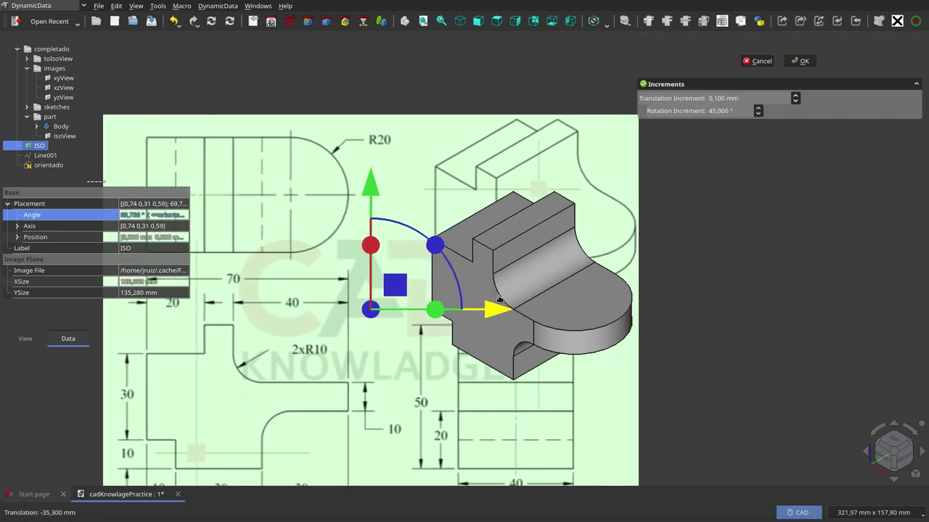
{"action": "left_click_drag", "start_coordinate": [371, 183], "coordinate": [361, 262]}
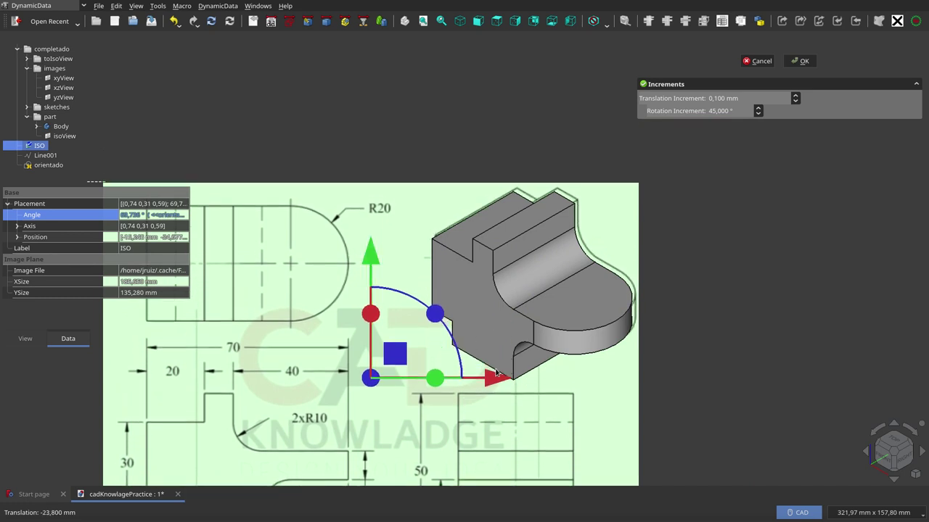
{"action": "left_click_drag", "start_coordinate": [496, 374], "coordinate": [473, 378]}
- Fine-tune ISO's X and Y position until the drawing overlays the part, then confirm
{"action": "scroll", "coordinate": [571, 138], "scroll_direction": "down", "scroll_amount": 2}
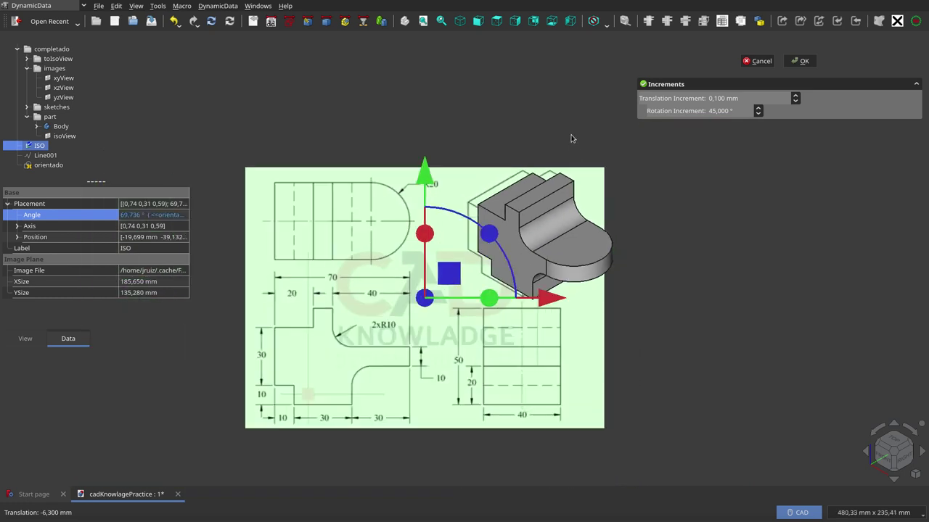
{"action": "scroll", "coordinate": [527, 226], "scroll_direction": "up", "scroll_amount": 2}
{"action": "scroll", "coordinate": [526, 226], "scroll_direction": "up", "scroll_amount": 1}
{"action": "left_click_drag", "start_coordinate": [466, 355], "coordinate": [482, 357]}
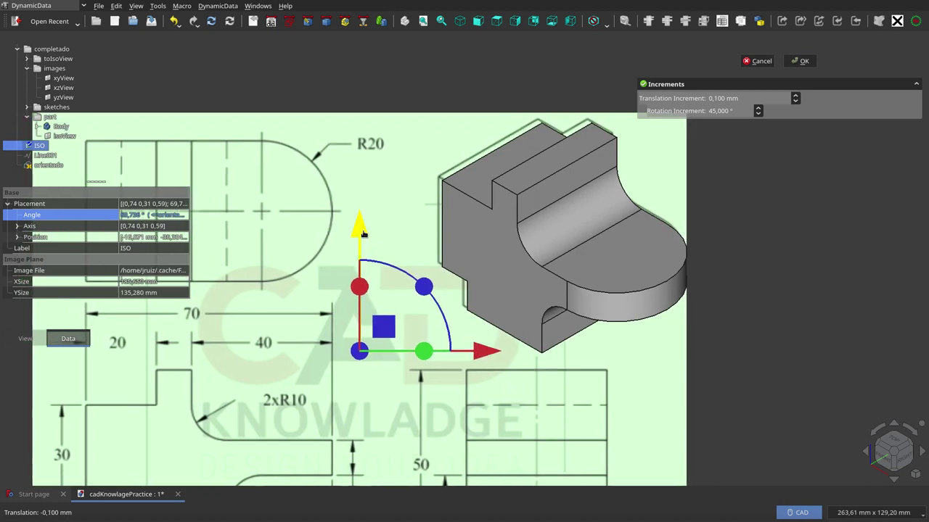
{"action": "left_click_drag", "start_coordinate": [364, 234], "coordinate": [372, 239]}
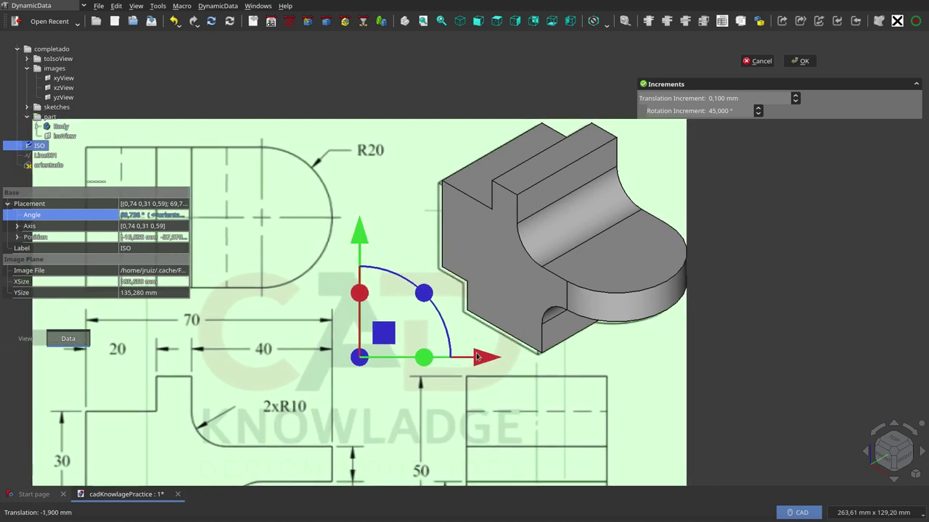
{"action": "left_click_drag", "start_coordinate": [478, 359], "coordinate": [481, 359]}
{"action": "left_click_drag", "start_coordinate": [364, 241], "coordinate": [369, 237]}
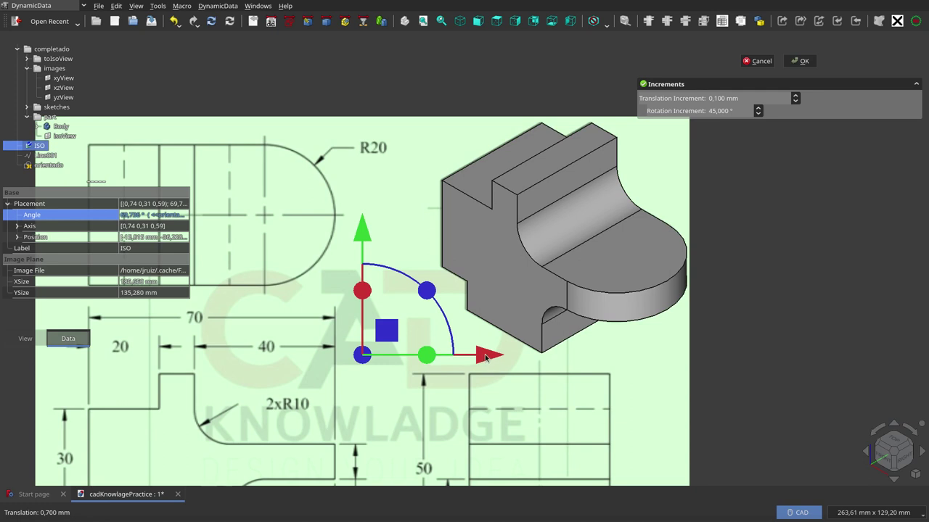
{"action": "left_click_drag", "start_coordinate": [485, 357], "coordinate": [486, 360]}
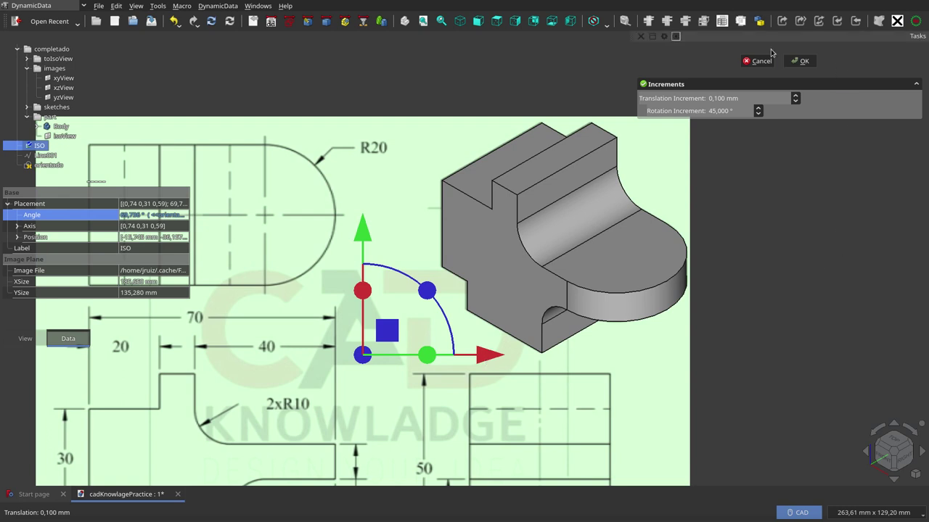
{"action": "left_click", "coordinate": [800, 61]}
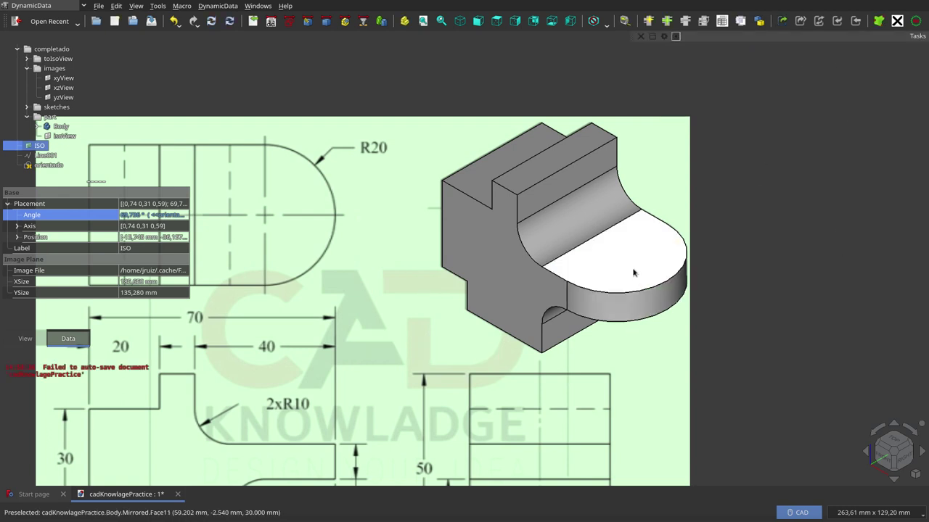
- Clear the auto-save error from the Report view log
{"action": "scroll", "coordinate": [633, 273], "scroll_direction": "down", "scroll_amount": 4}
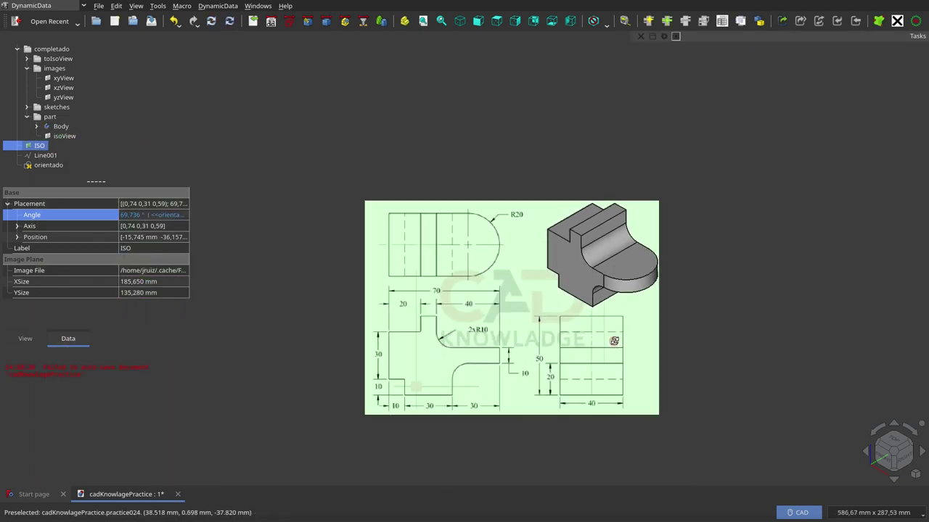
{"action": "mouse_move", "coordinate": [613, 341]}
{"action": "middle_mouse_down"}
{"action": "mouse_move", "coordinate": [480, 335]}
{"action": "mouse_move", "coordinate": [614, 341]}
{"action": "middle_mouse_up"}
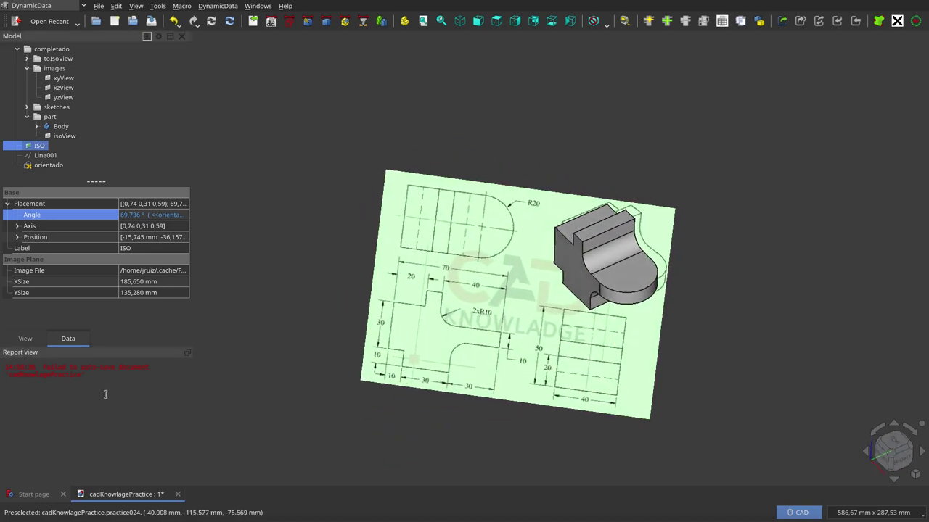
{"action": "right_click", "coordinate": [79, 369]}
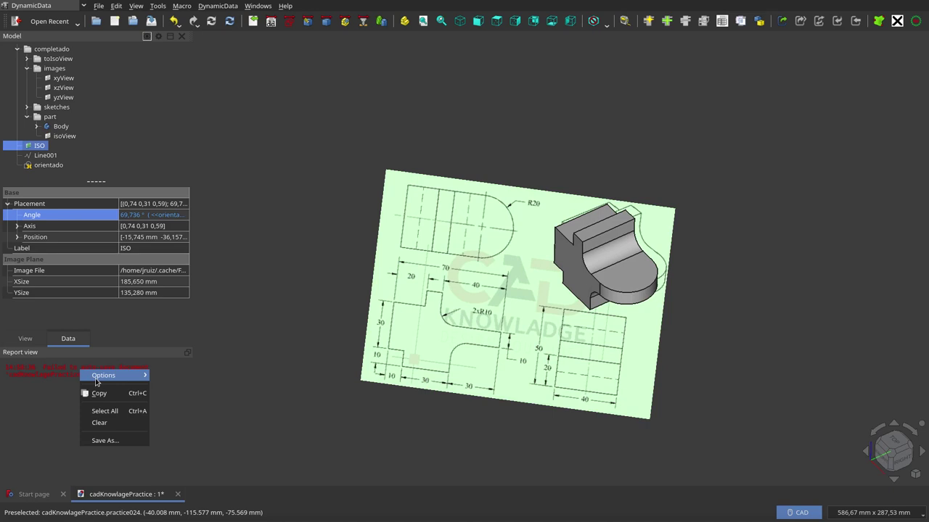
{"action": "left_click", "coordinate": [94, 423]}
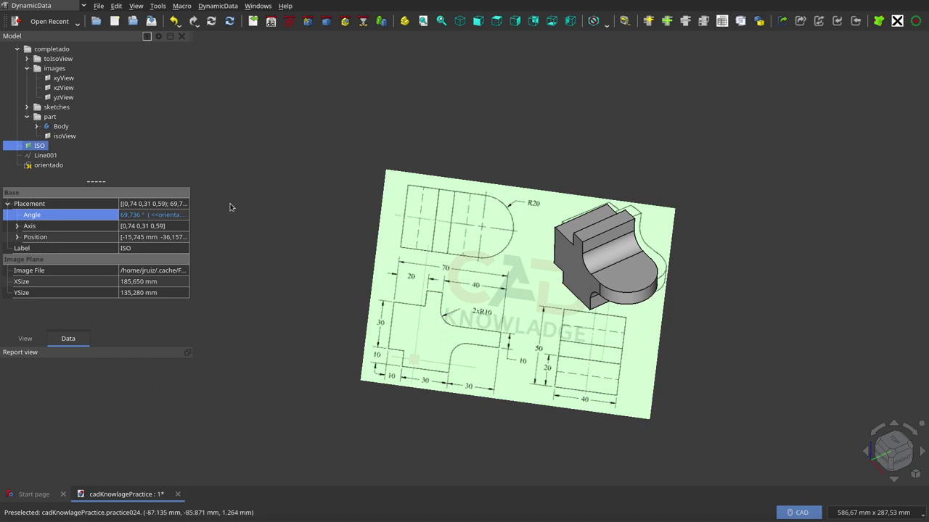
- Return to the isometric view, zoom to fit the drawing, and select the Body
{"action": "left_click", "coordinate": [460, 20]}
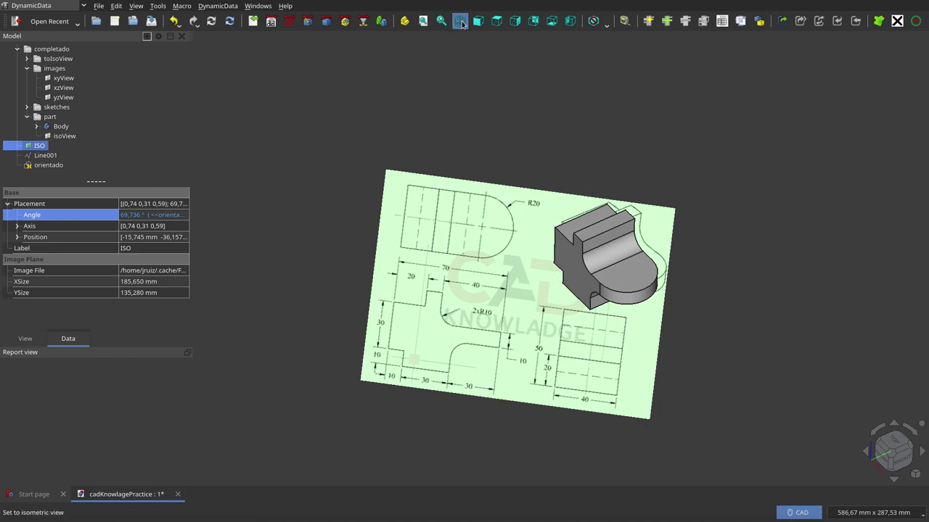
{"action": "scroll", "coordinate": [622, 243], "scroll_direction": "up", "scroll_amount": 4}
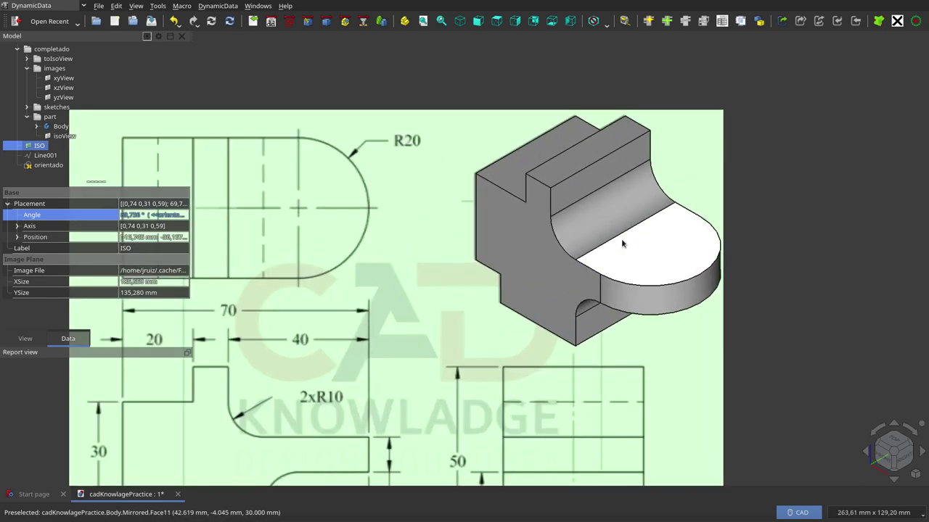
{"action": "scroll", "coordinate": [622, 244], "scroll_direction": "up", "scroll_amount": 2}
{"action": "scroll", "coordinate": [621, 243], "scroll_direction": "down", "scroll_amount": 1}
{"action": "scroll", "coordinate": [622, 244], "scroll_direction": "down", "scroll_amount": 5}
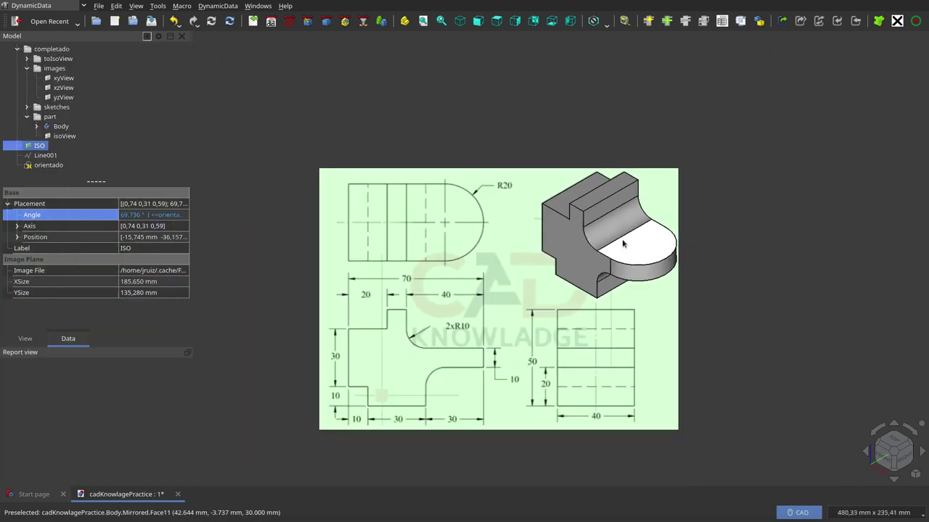
{"action": "left_click", "coordinate": [59, 128]}
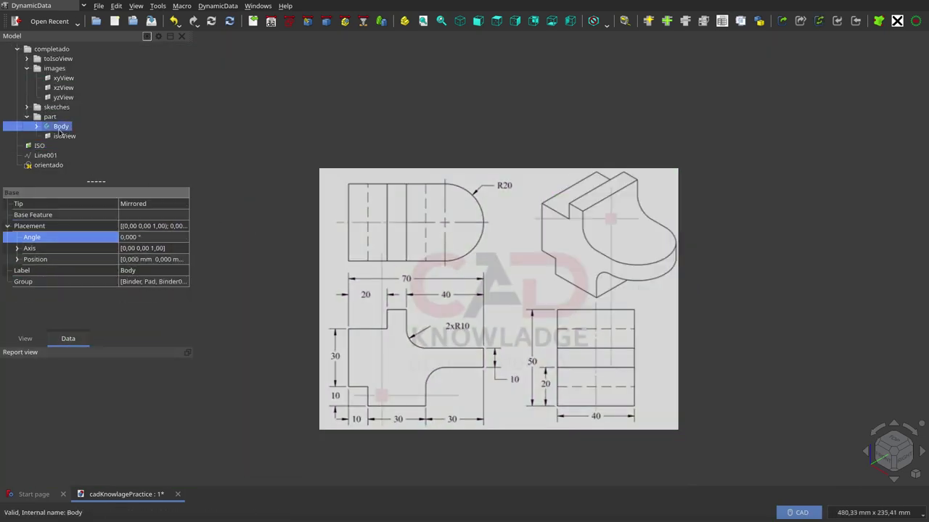
- Show the Body solid again over the drawing and zoom to inspect it
{"action": "key", "text": "space"}
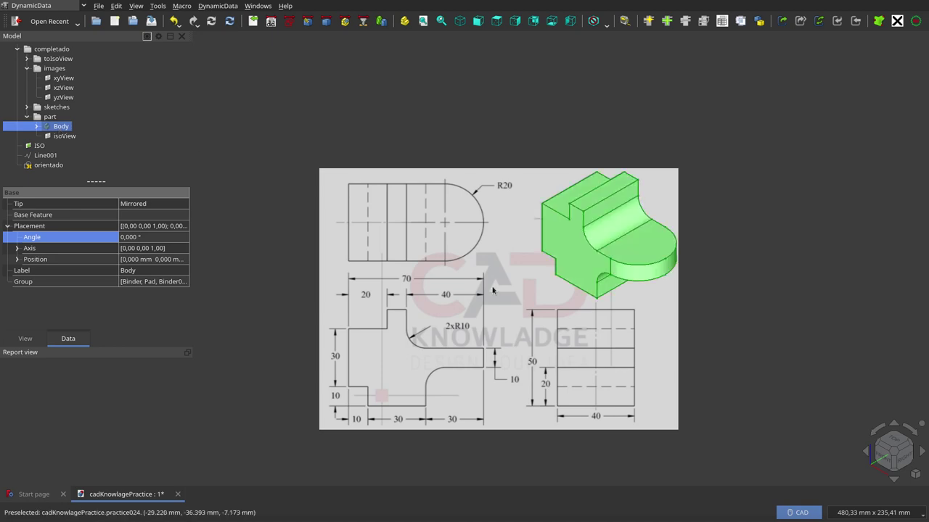
{"action": "scroll", "coordinate": [562, 295], "scroll_direction": "up", "scroll_amount": 1}
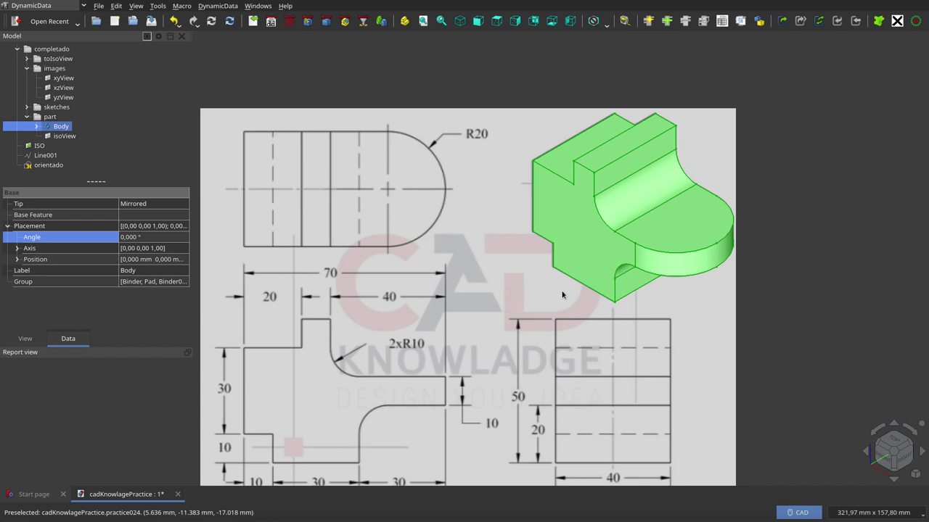
{"action": "scroll", "coordinate": [522, 276], "scroll_direction": "down", "scroll_amount": 1}
{"action": "scroll", "coordinate": [481, 251], "scroll_direction": "up", "scroll_amount": 1}
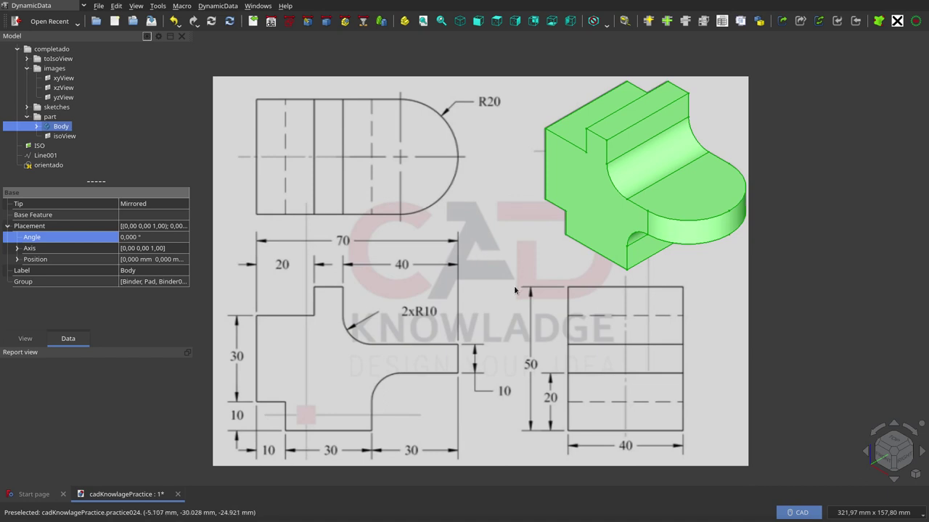
- Toggle the Body's visibility repeatedly to compare it with the drawing, leaving it shown
{"action": "left_click", "coordinate": [47, 126]}
{"action": "left_click", "coordinate": [46, 126]}
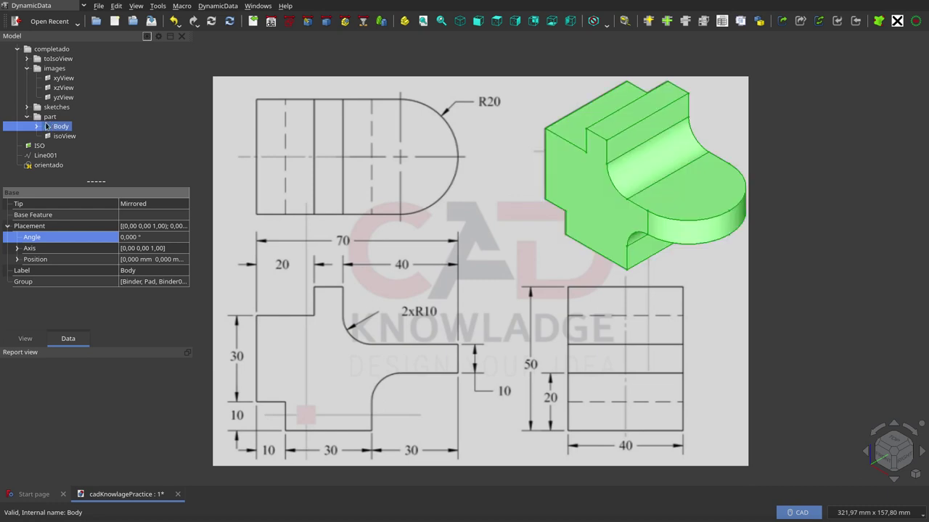
{"action": "left_click", "coordinate": [46, 126]}
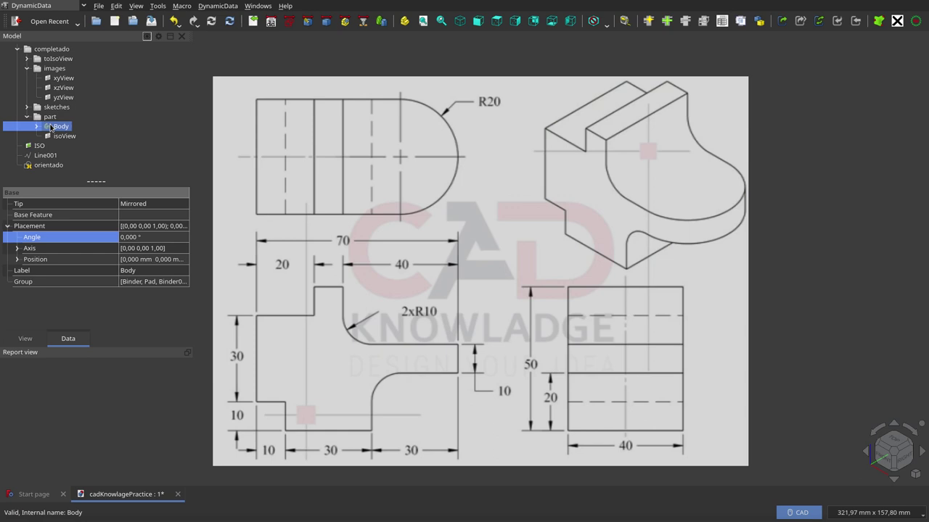
{"action": "left_click", "coordinate": [46, 126]}
{"action": "left_click", "coordinate": [46, 126]}
{"action": "left_click", "coordinate": [47, 126]}
{"action": "left_click", "coordinate": [46, 126]}
{"action": "left_click", "coordinate": [46, 126]}
{"action": "left_click", "coordinate": [48, 127]}
{"action": "left_click", "coordinate": [48, 126]}
{"action": "left_click", "coordinate": [48, 126]}
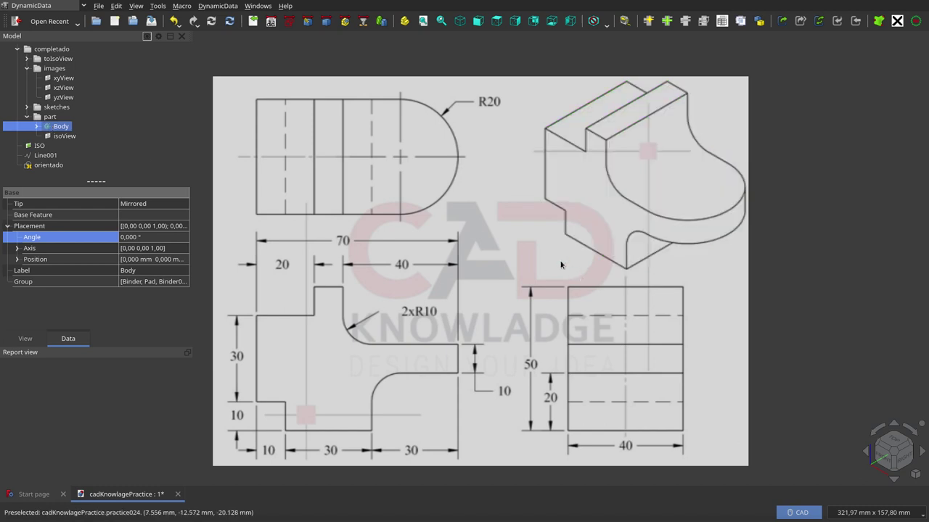
{"action": "key", "text": "space"}
{"action": "key", "text": "space"}
{"action": "key", "text": "space"}
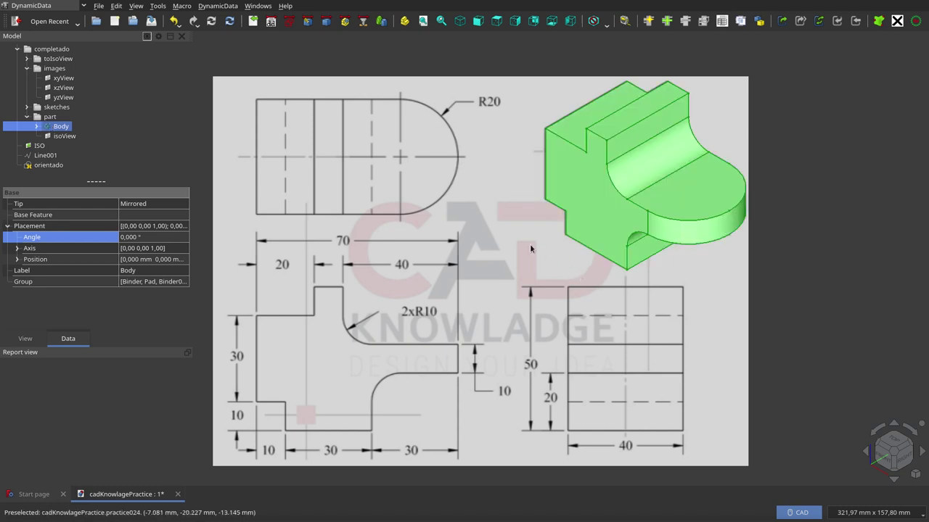
{"action": "key", "text": "space"}
{"action": "key", "text": "space"}
{"action": "key", "text": "space"}
{"action": "key", "text": "space"}
{"action": "key", "text": "space"}
{"action": "key", "text": "space"}
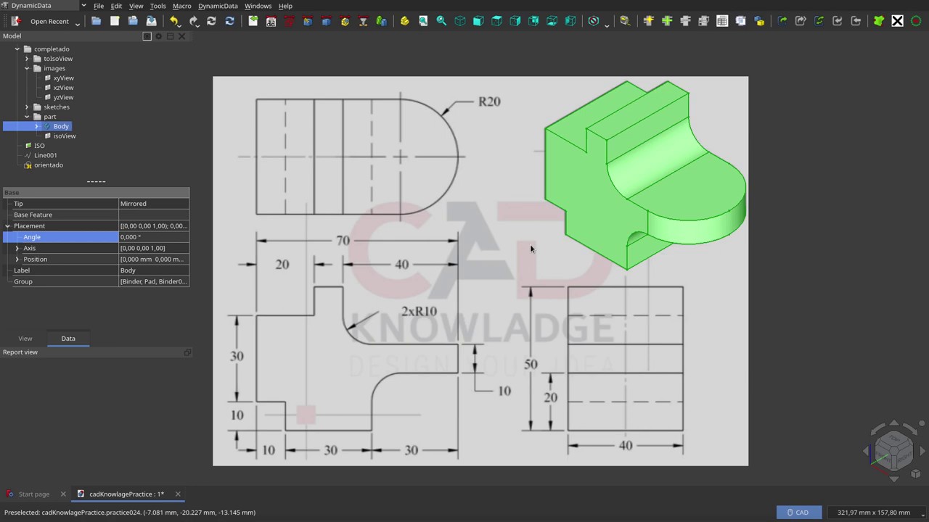